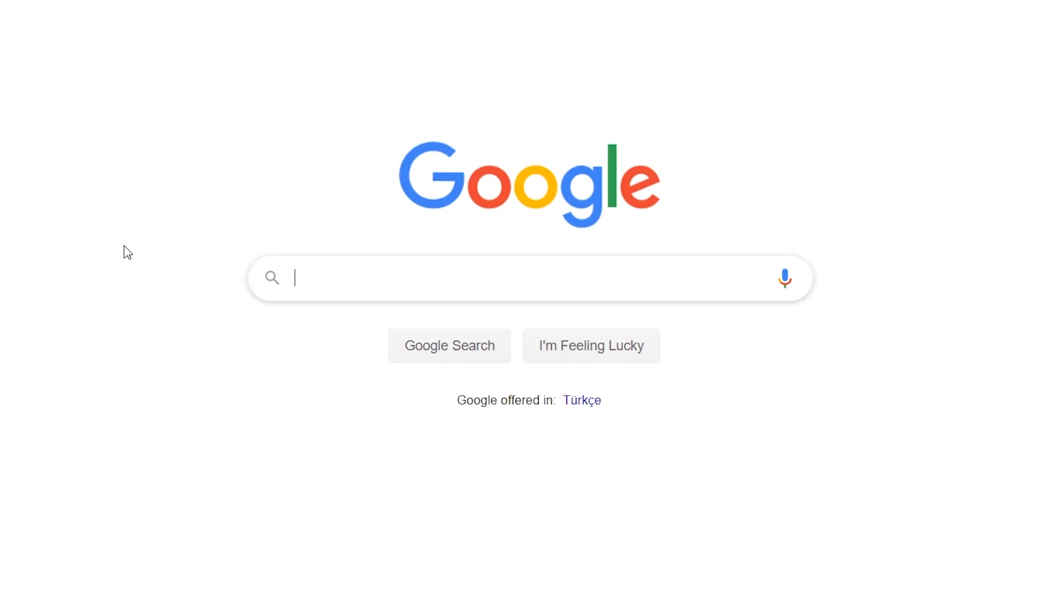
Search Google for "mockup t shirt".
type("mockup ")
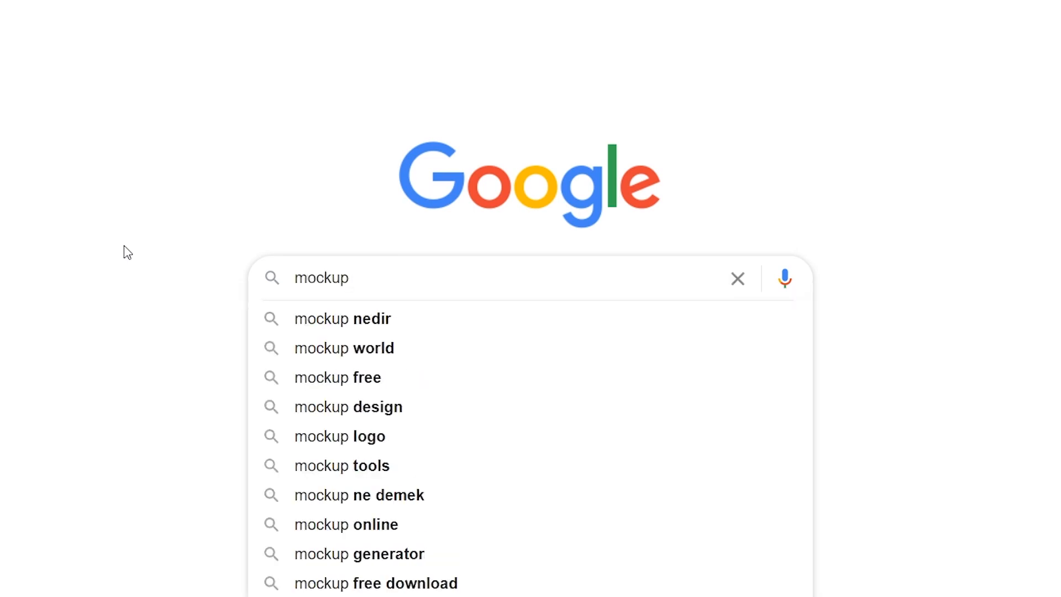
type("t shirt")
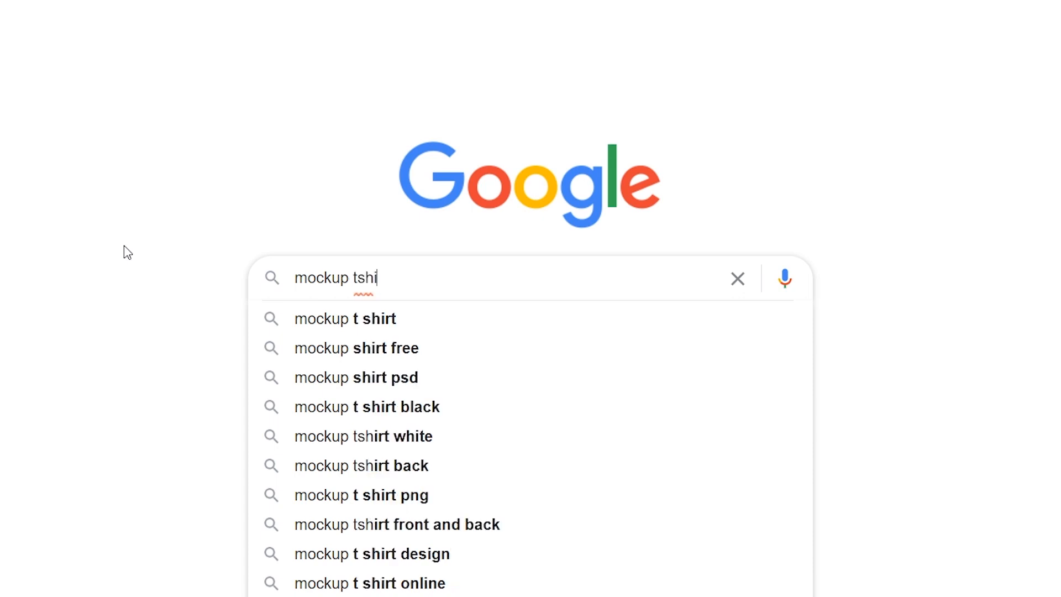
key("Down")
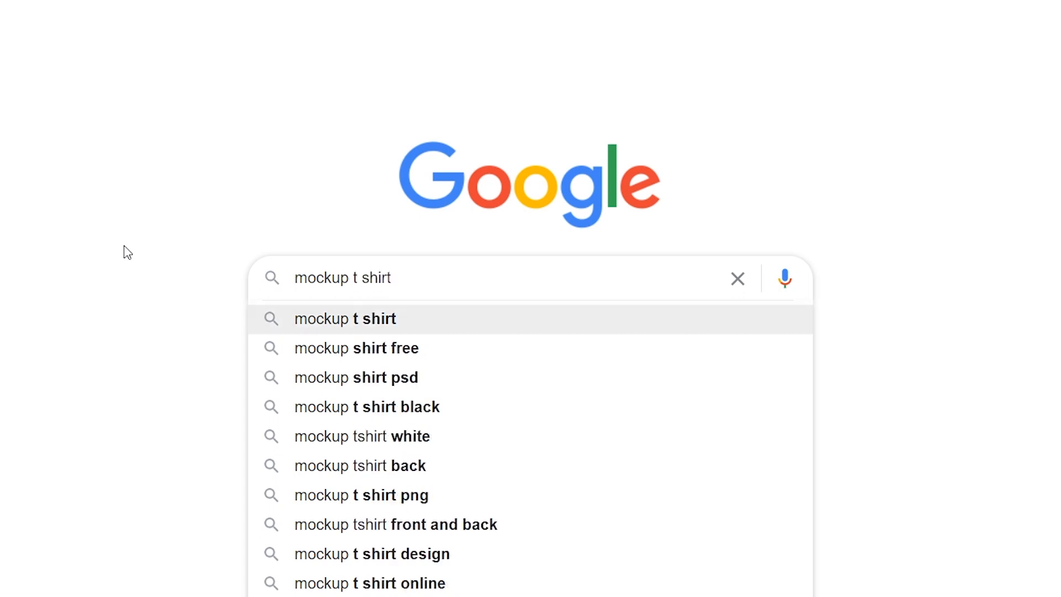
key("Return")
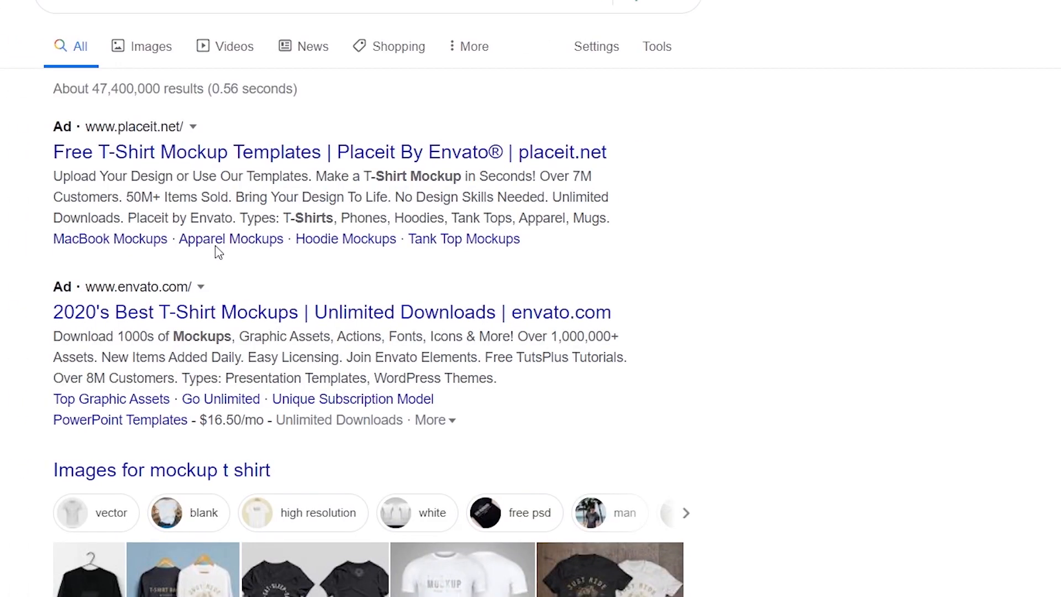
Open Freepik's T Shirt Mockup page from the search results.
scroll(407, 311, "down", 7)
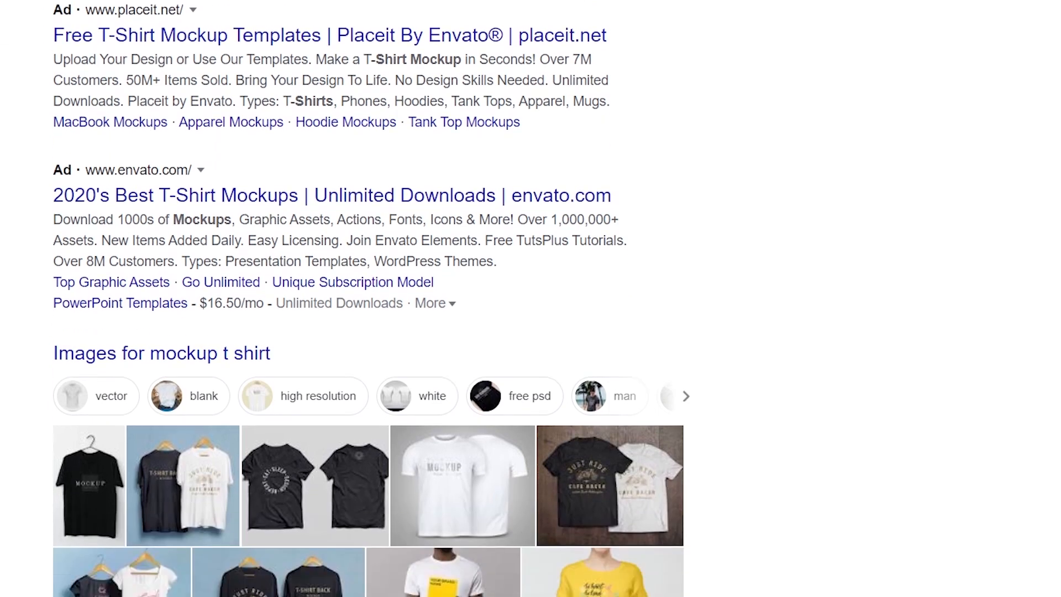
scroll(96, 243, "down", 6)
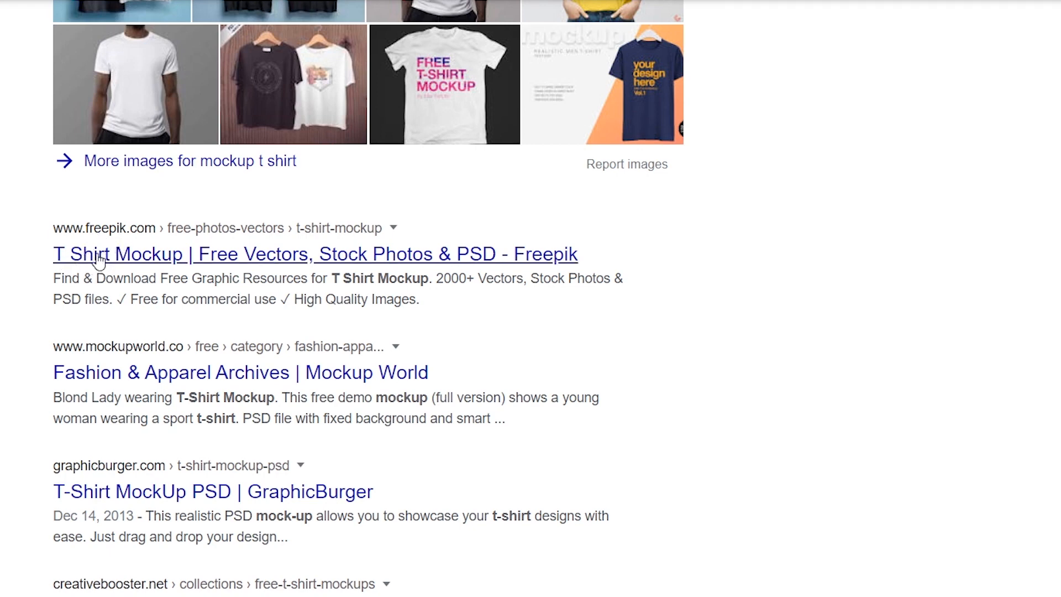
left_click(99, 258)
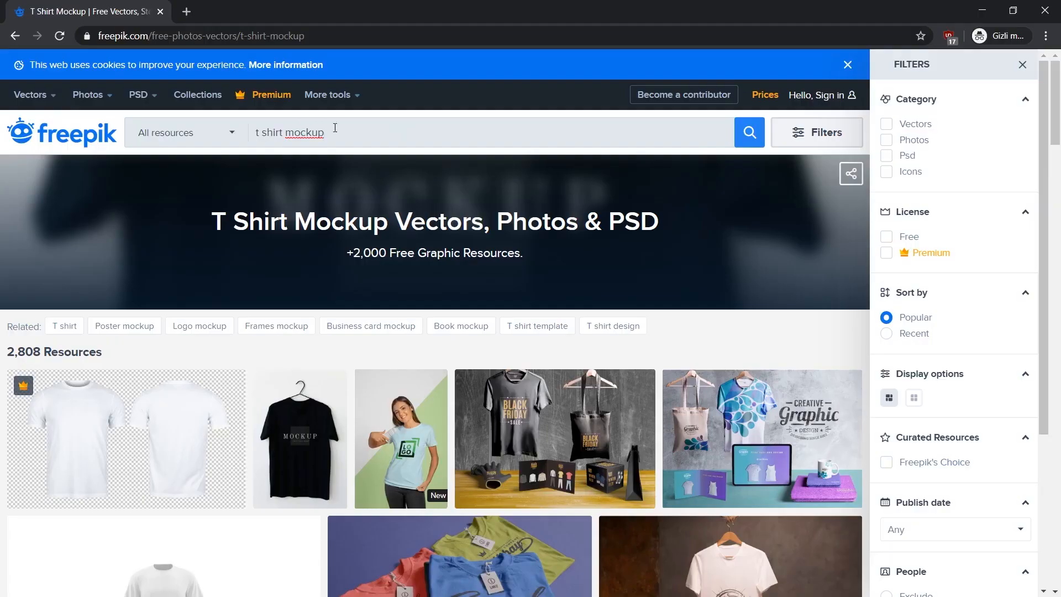
Browse the Freepik t-shirt mockups for a free PSD template with a blank-style men's shirt.
left_click_drag(335, 127, 206, 133)
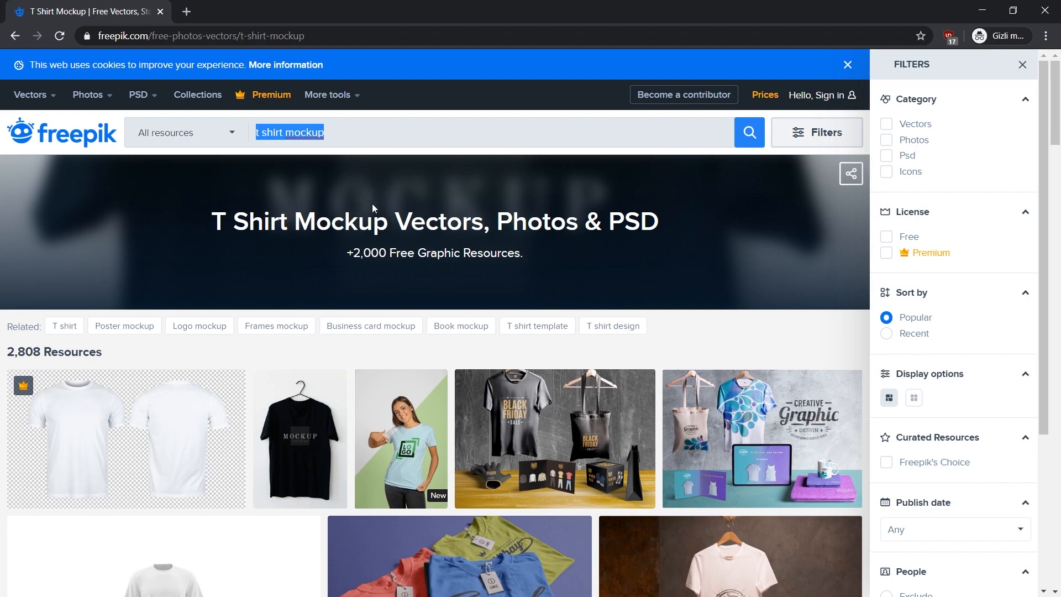
scroll(1017, 243, "down", 15)
scroll(1017, 243, "down", 3)
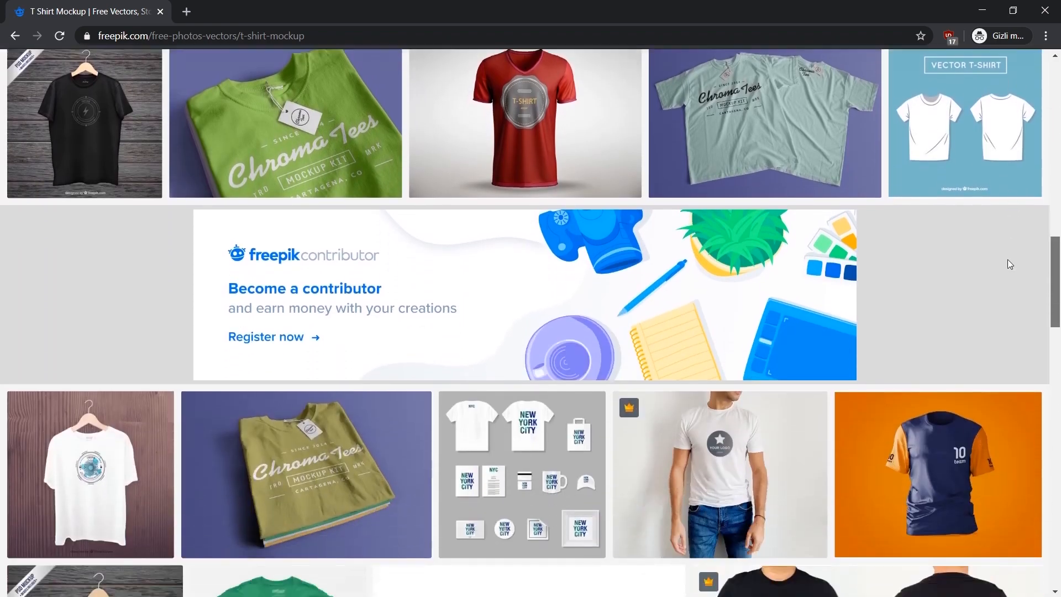
scroll(1007, 265, "down", 2)
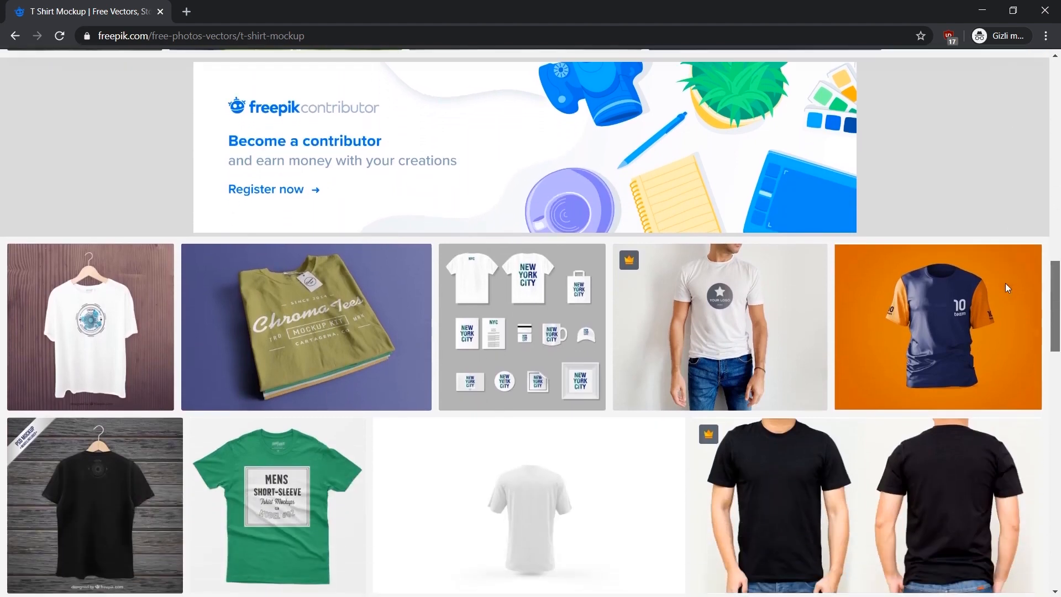
scroll(1001, 286, "down", 1)
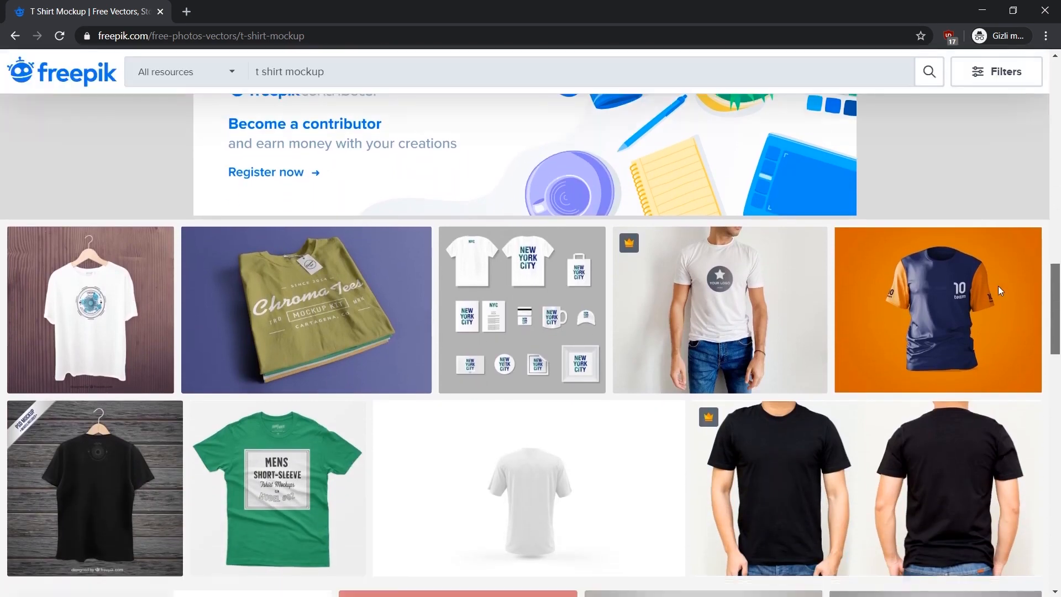
scroll(998, 286, "down", 4)
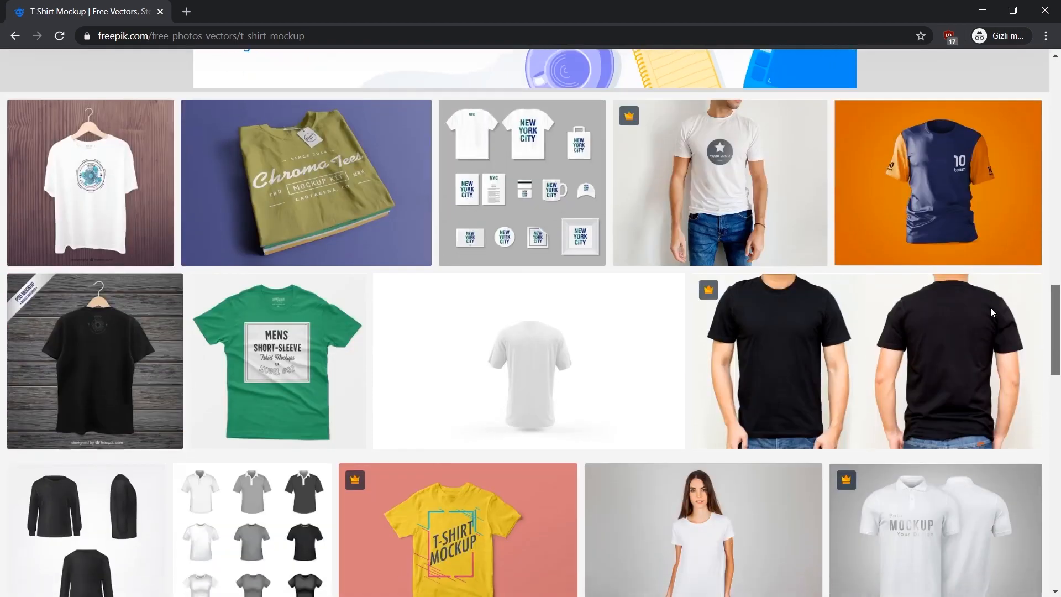
scroll(980, 329, "down", 5)
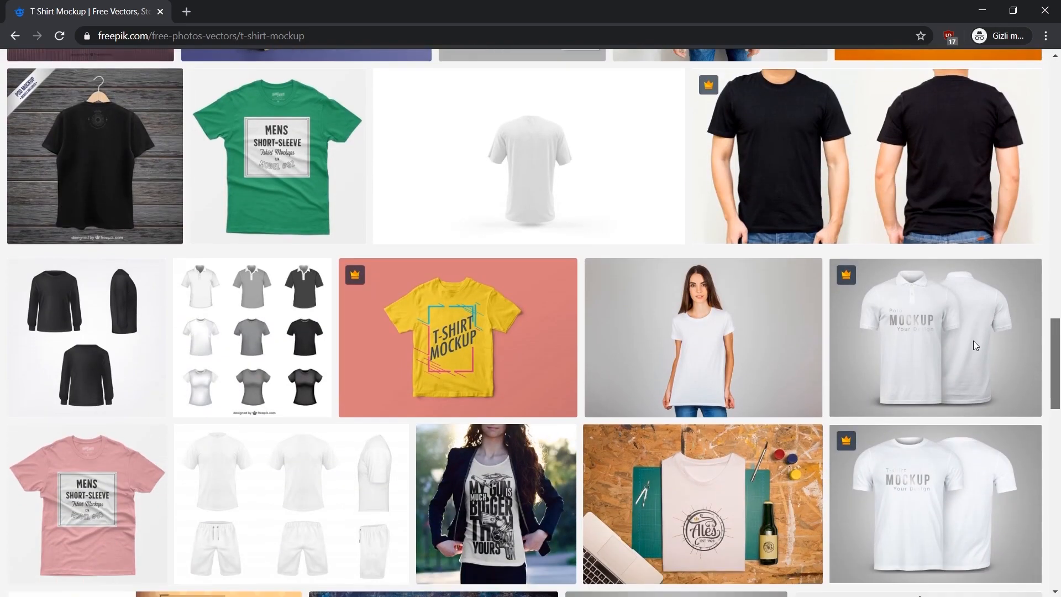
scroll(963, 379, "up", 20)
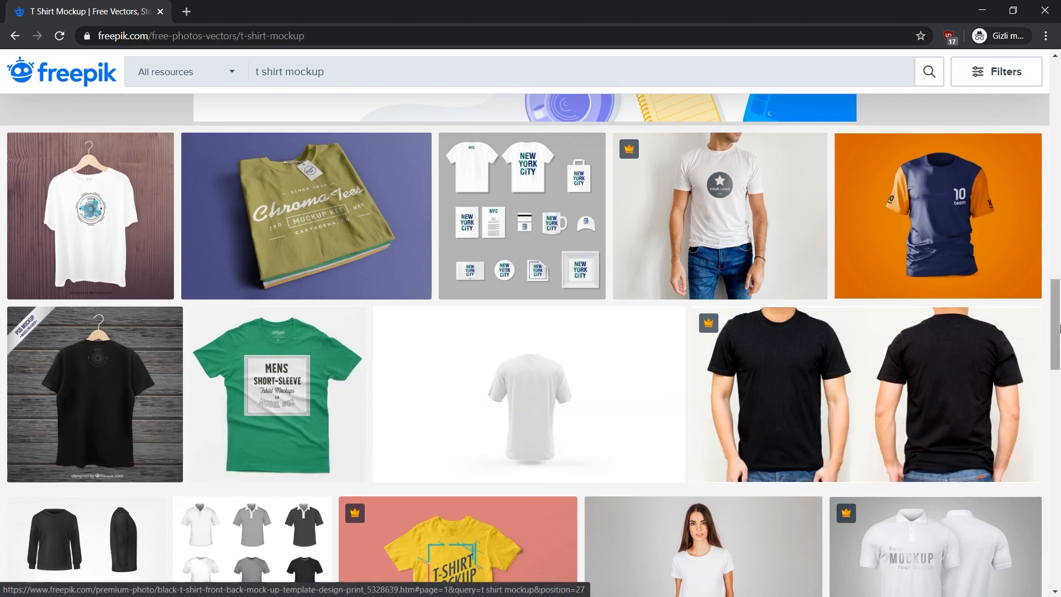
scroll(470, 431, "down", 15)
Open the orange "Mens short sleeve t-shirt mockups 04" template and download it with the free option.
left_click(471, 431)
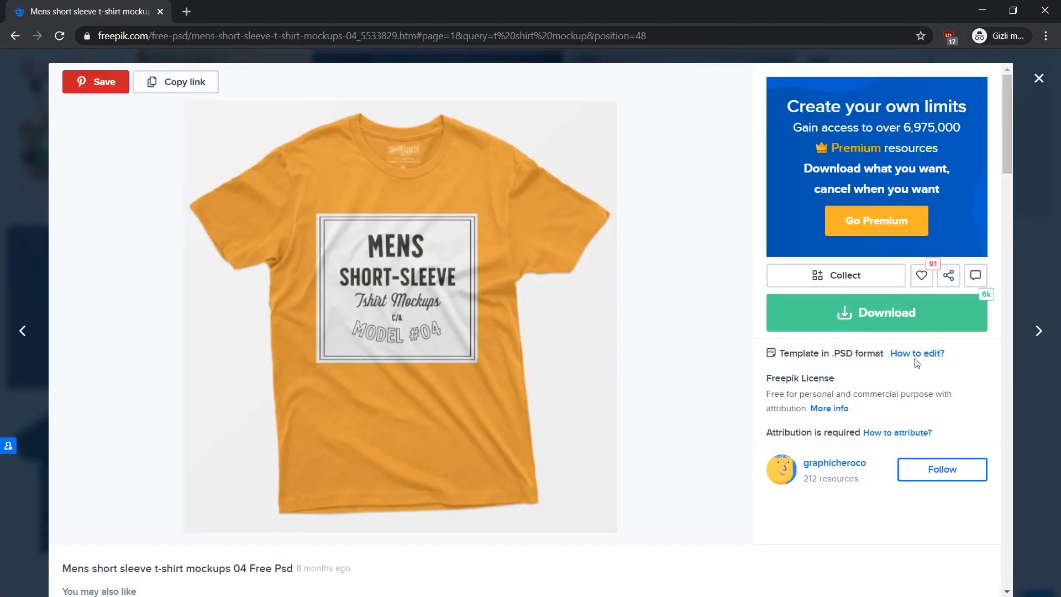
left_click(898, 326)
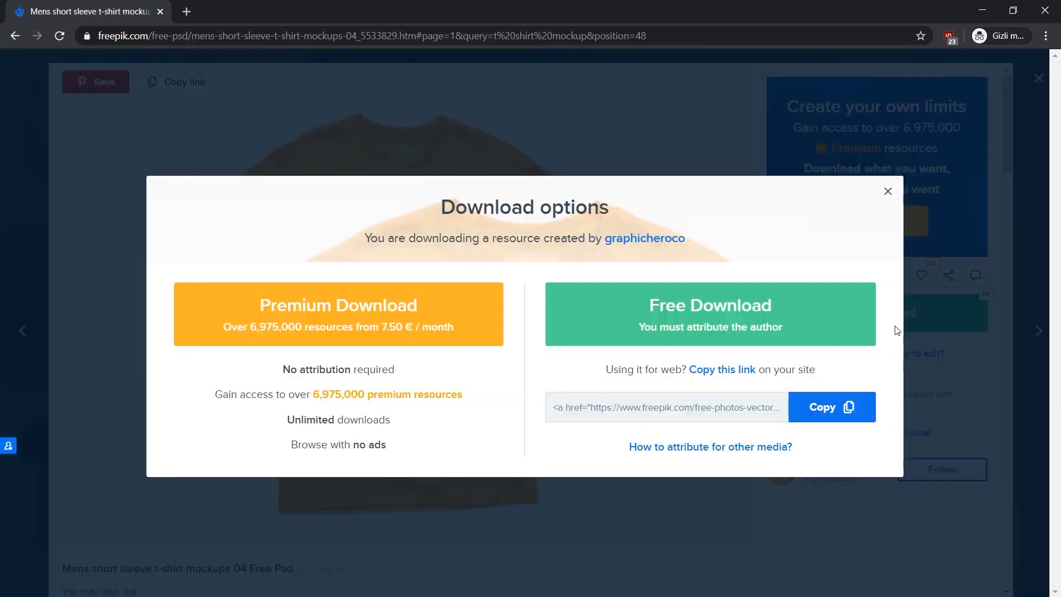
left_click(677, 317)
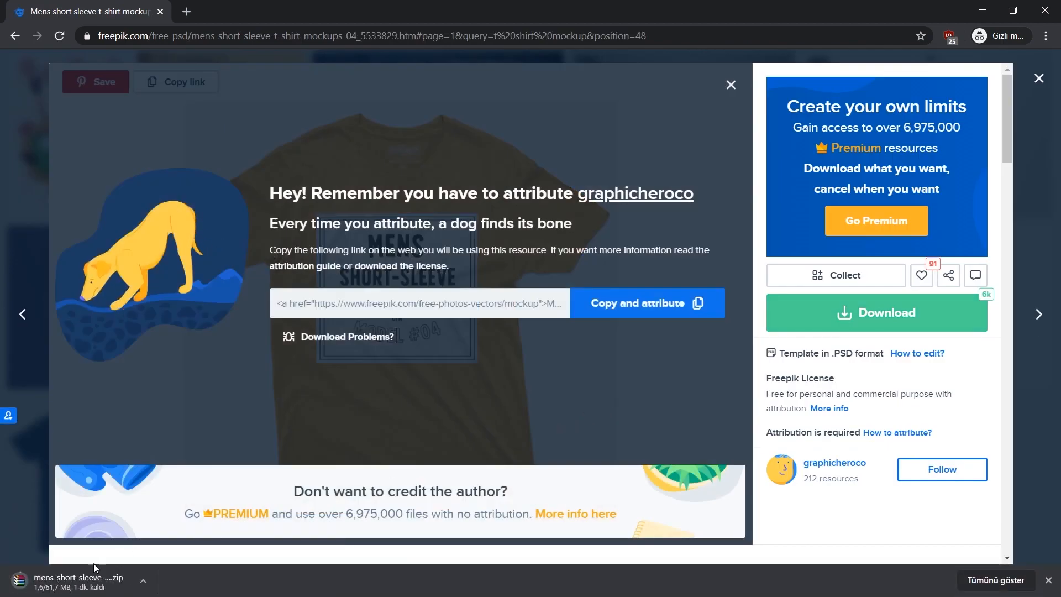
Open the downloaded mens-short-sleeve-t-shirt-mockups-04 archive and extract 125.psd to a folder of the same name on the desktop.
left_click(93, 586)
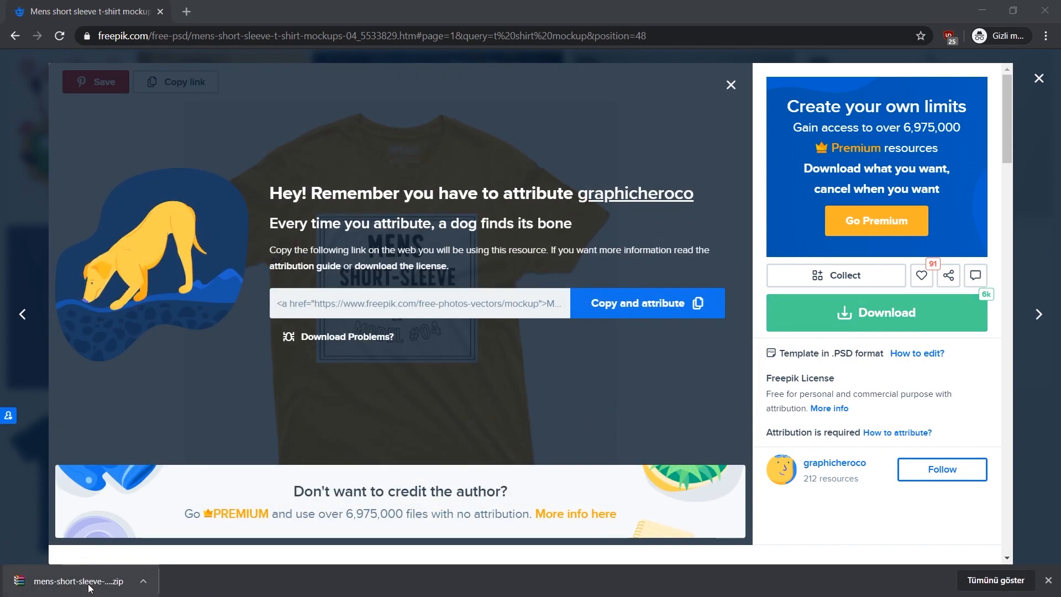
left_click(83, 582)
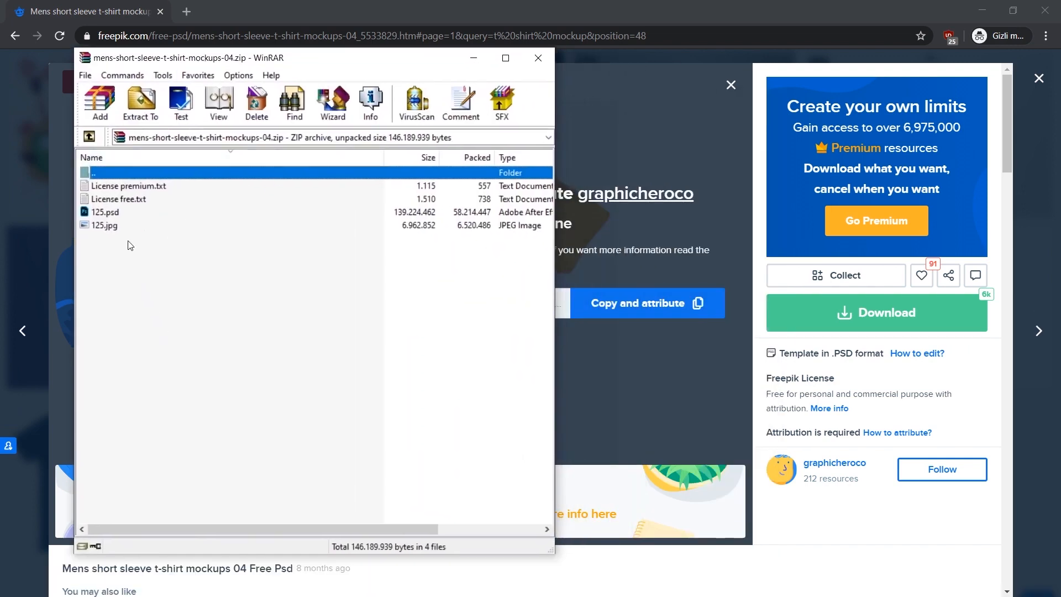
left_click(123, 212)
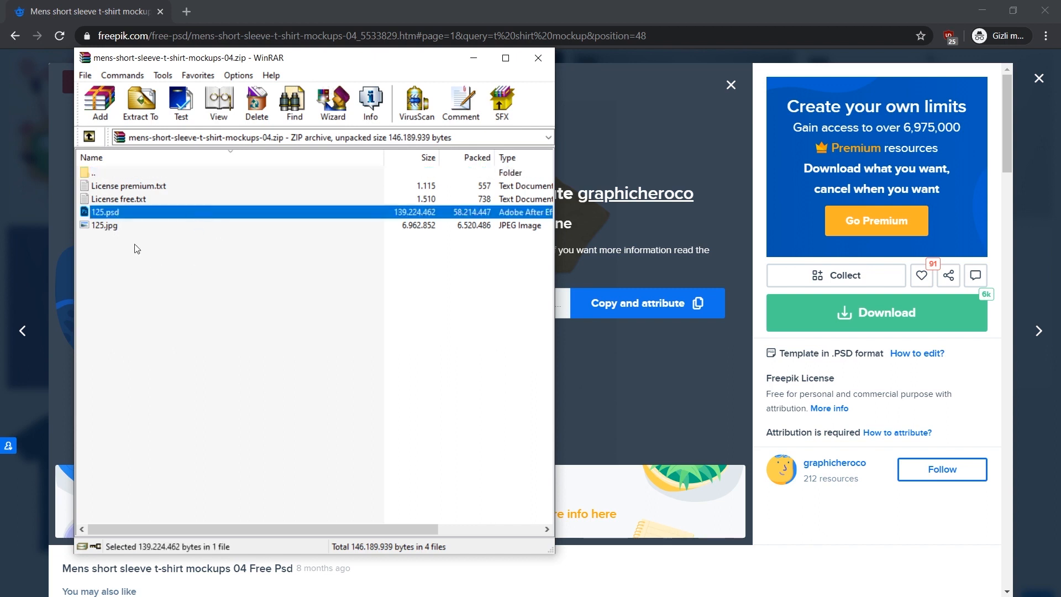
left_click(148, 106)
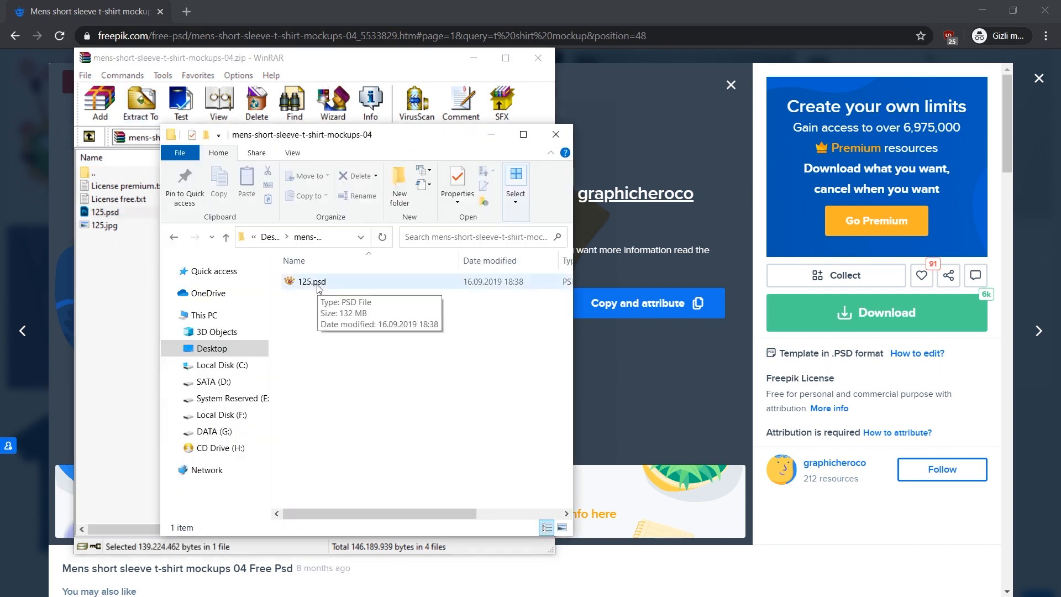
Open the extracted 125.psd in Adobe Photoshop CC 2019.
right_click(318, 285)
mouse_move(245, 361)
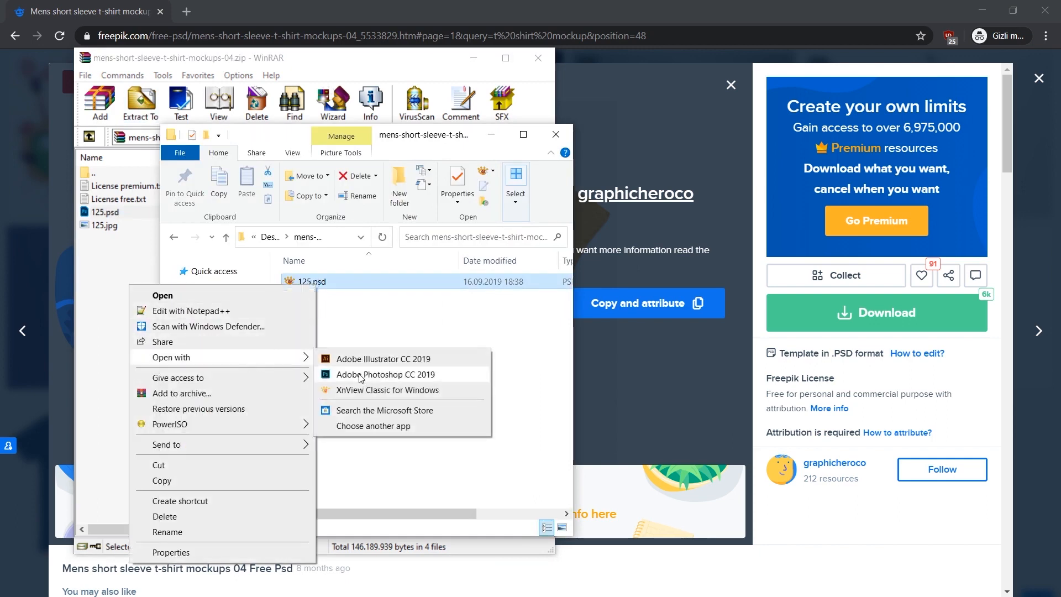
left_click(361, 374)
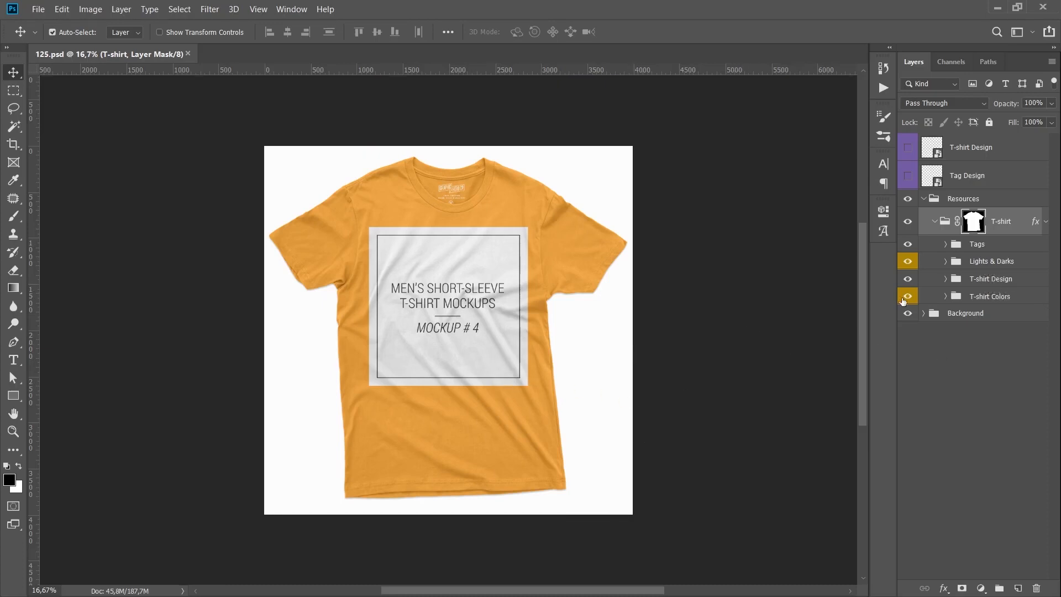
Open the contents of the T-shirt Design smart object for editing.
left_click(735, 326)
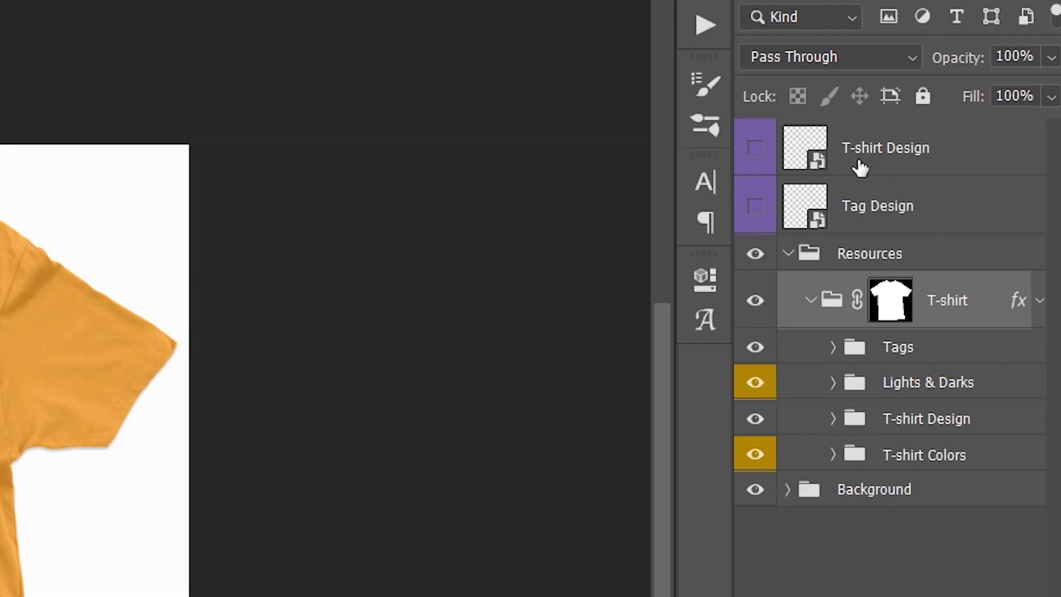
left_click(909, 464)
left_click(959, 321)
left_click(857, 256)
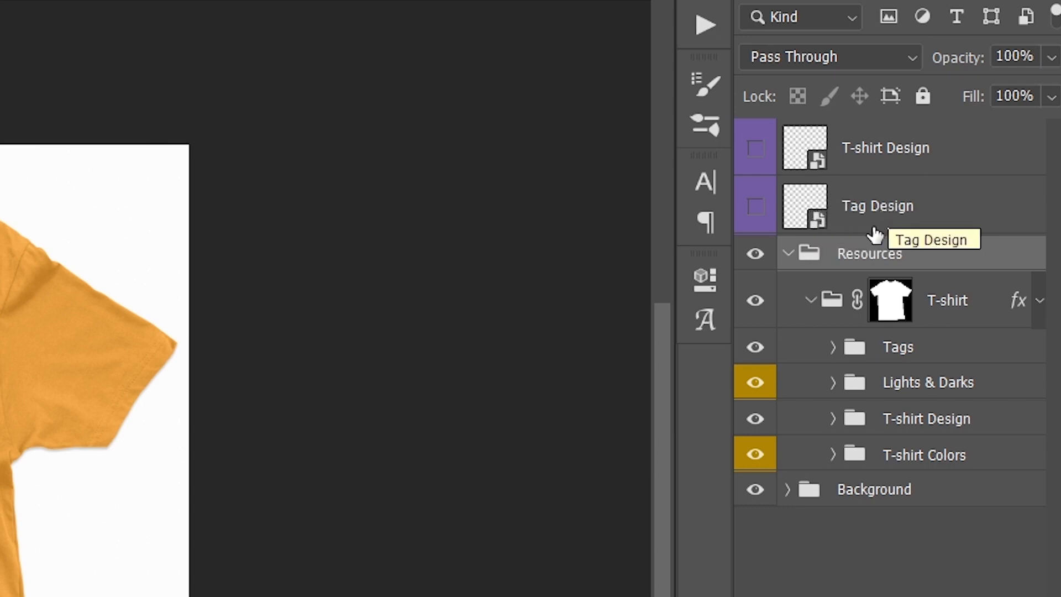
left_click(899, 166)
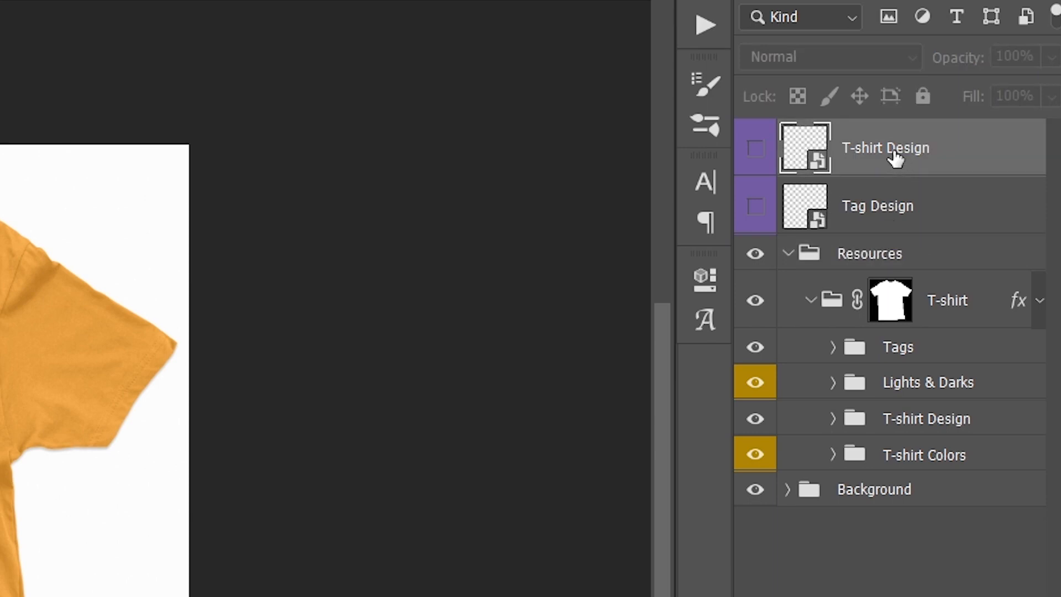
double_click(800, 149)
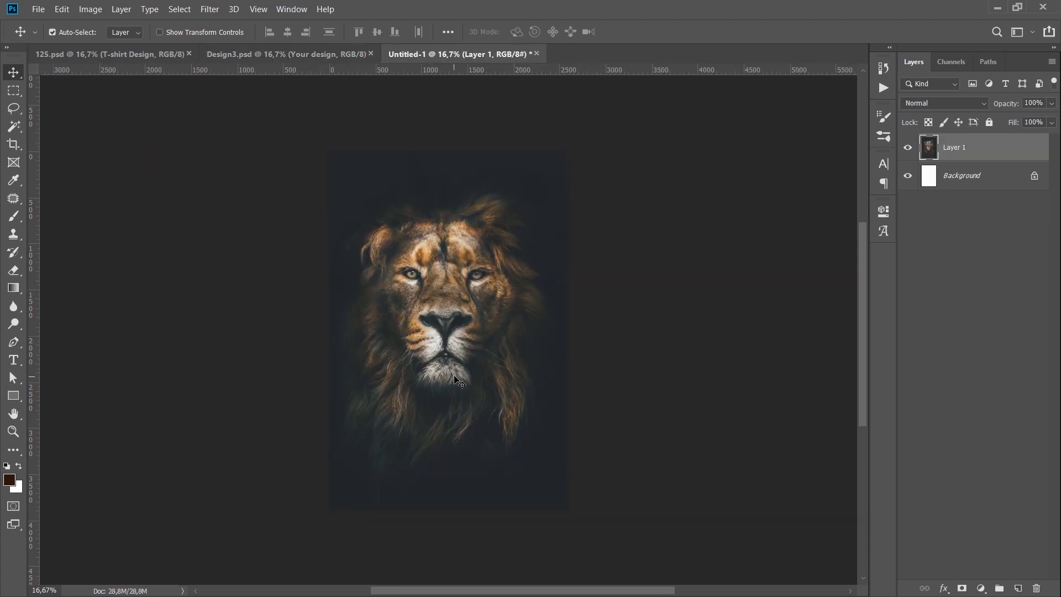
Copy the entire lion picture from Untitled-1 into the Your design group of Design3.psd and save that document.
key("ctrl+a")
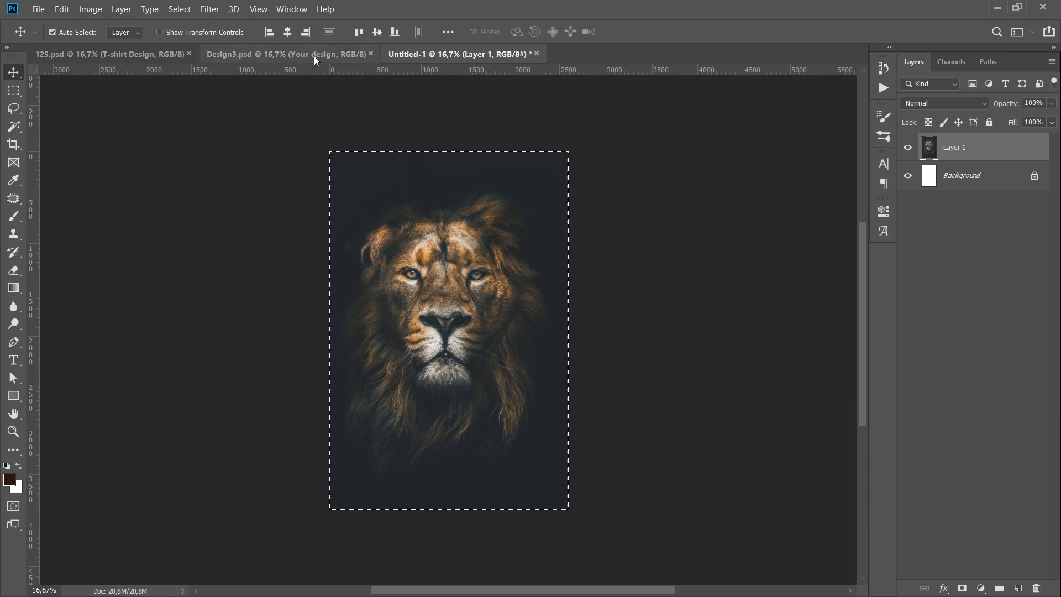
left_click(311, 56)
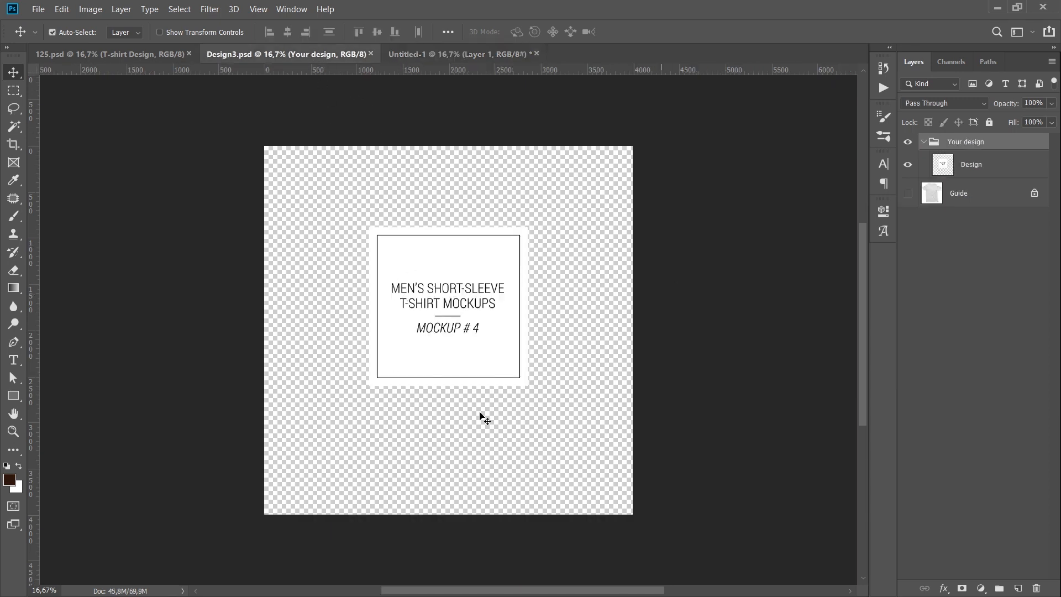
key("ctrl+v")
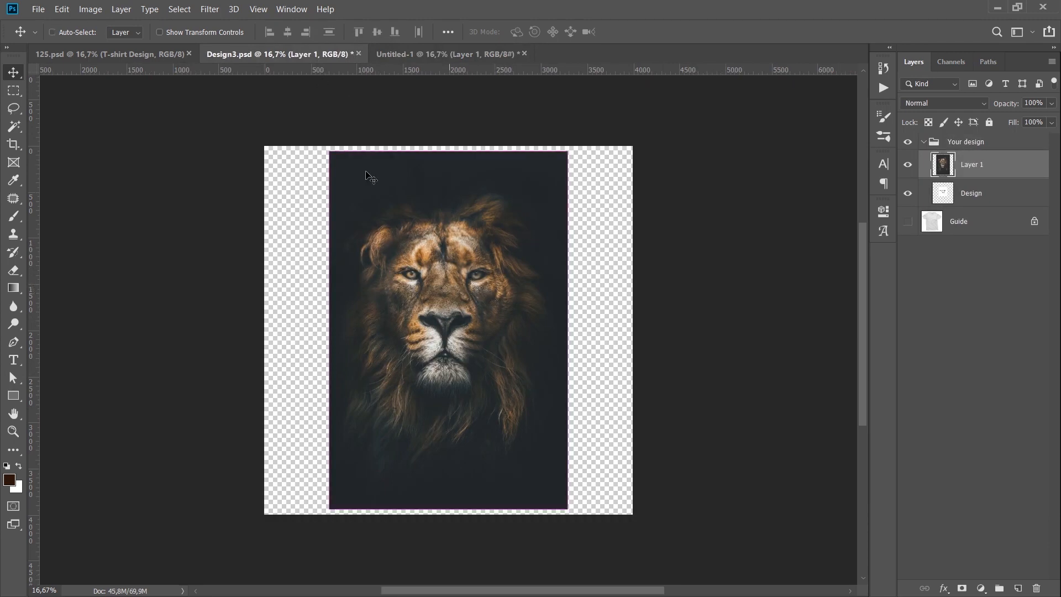
left_click(38, 9)
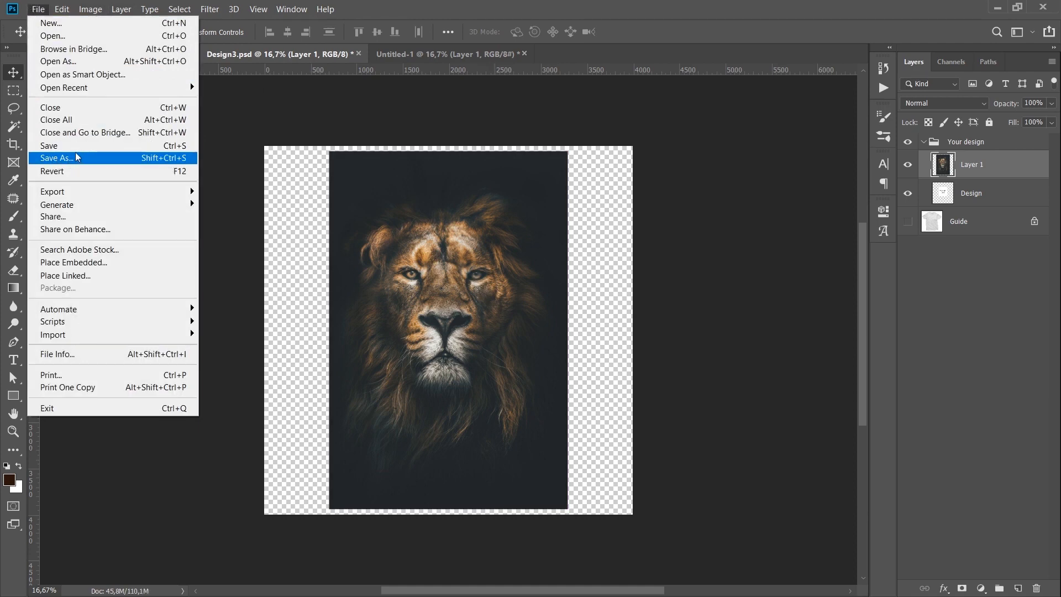
left_click(48, 145)
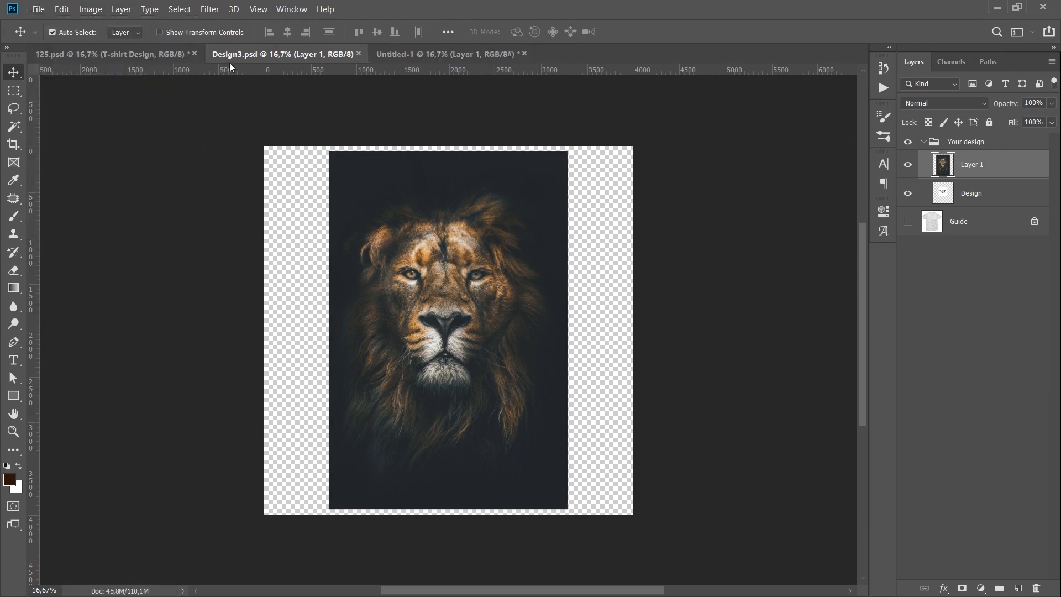
Close Design3.psd and the Untitled-1 lion document, discarding the latter's changes, to return to the T-shirt mockup.
left_click(358, 53)
left_click(360, 53)
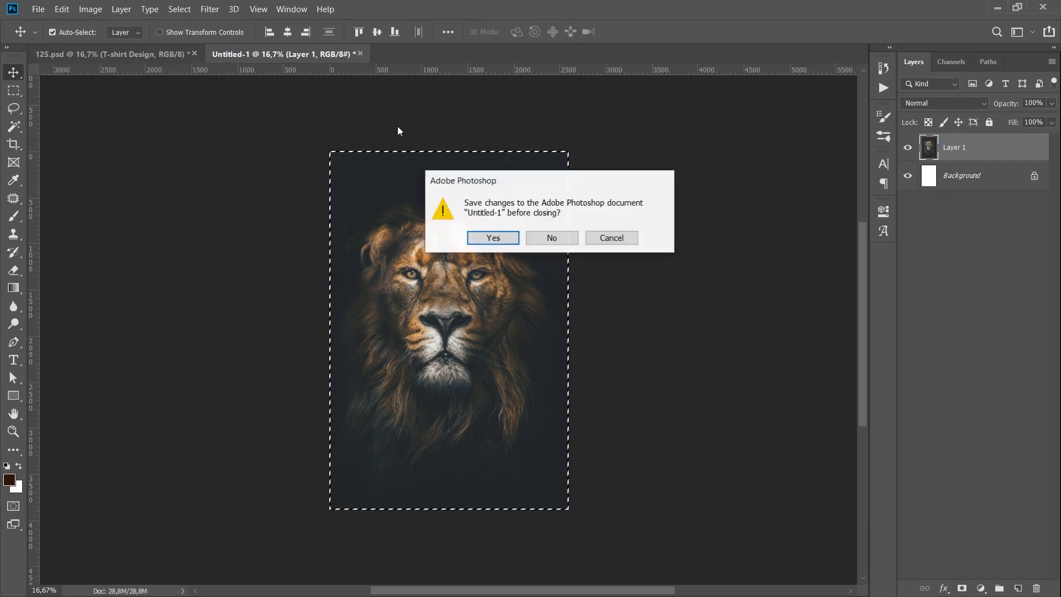
left_click(553, 238)
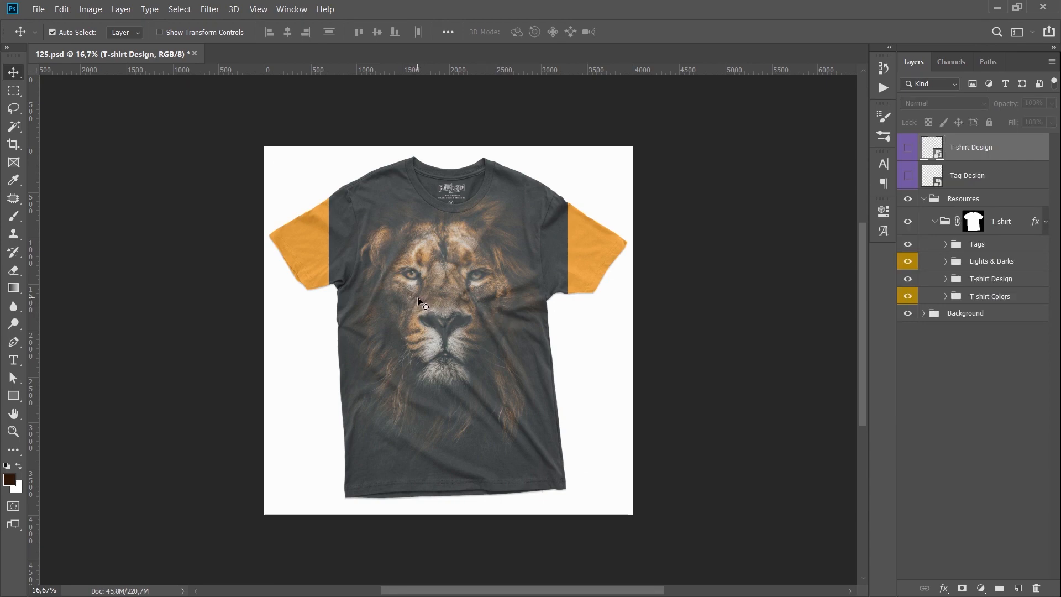
key("ctrl")
key("ctrl+0")
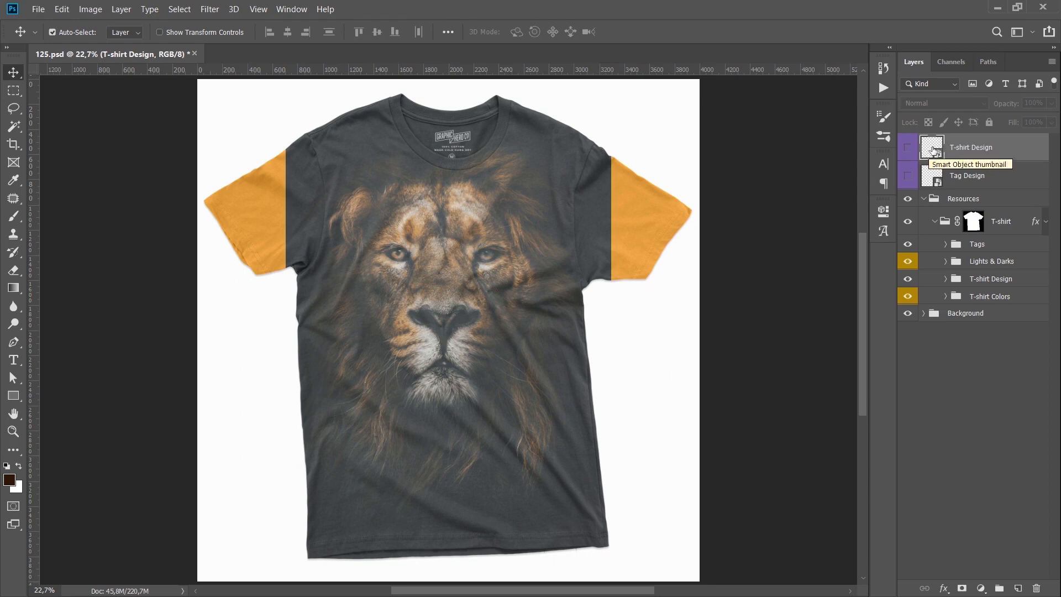
Open the contents of the Tag Design smart object and compare them with the printed neck tag on the T-shirt mockup.
double_click(931, 179)
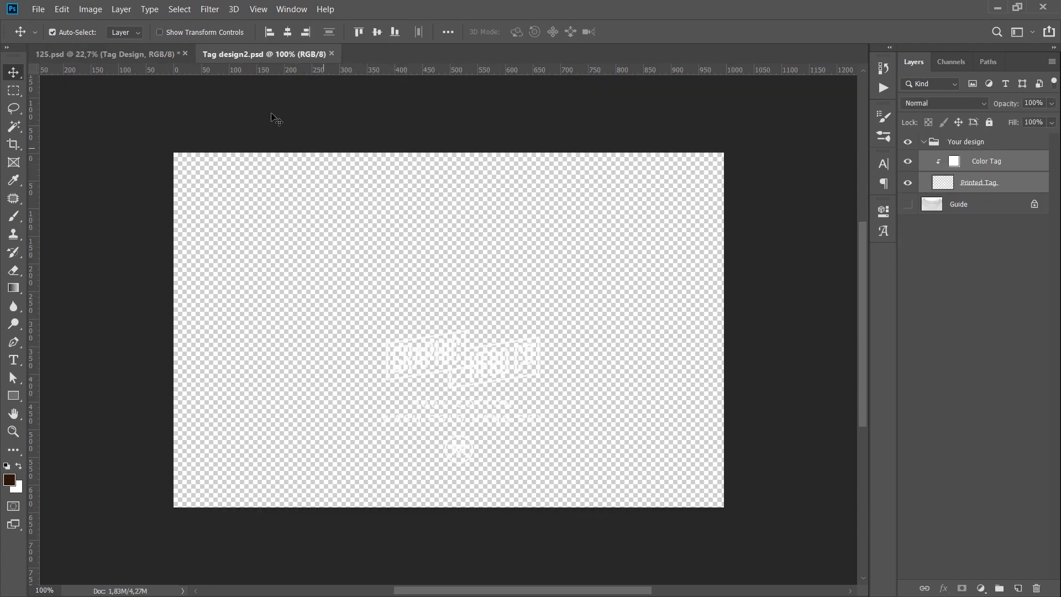
left_click(142, 53)
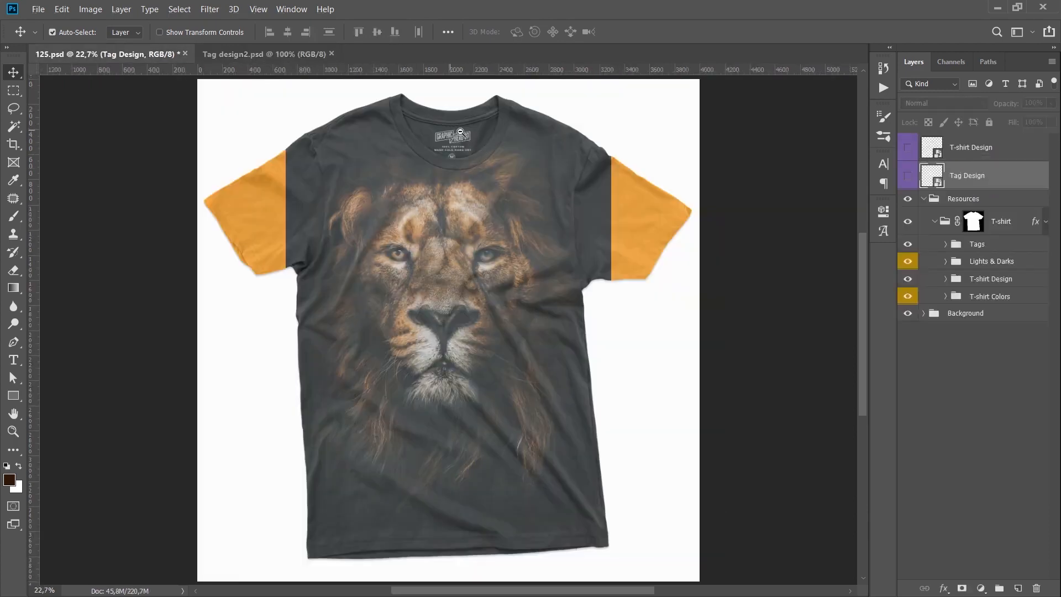
scroll(450, 131, "up", 12)
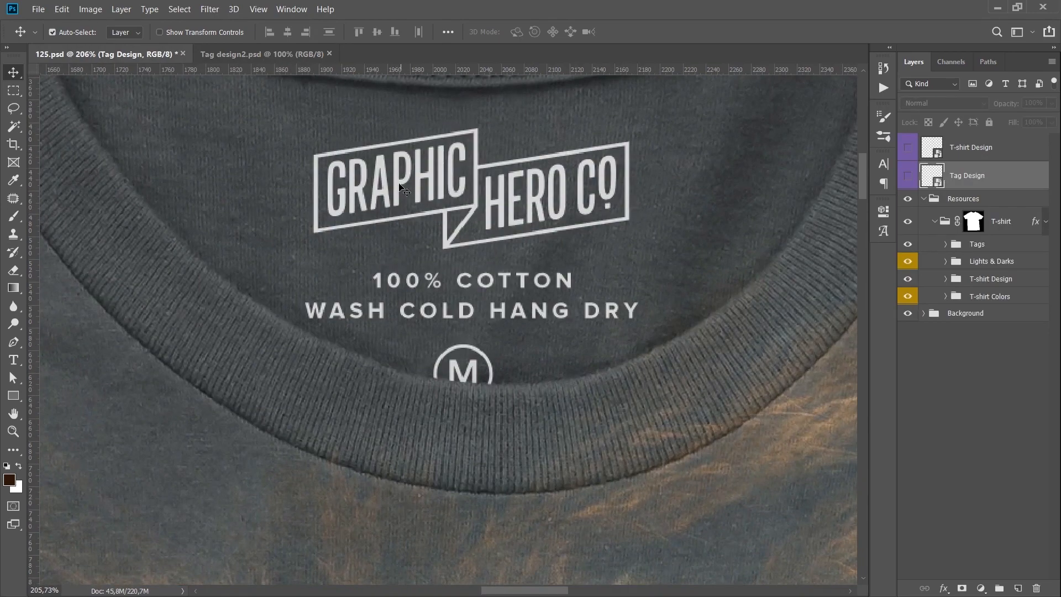
left_click(290, 58)
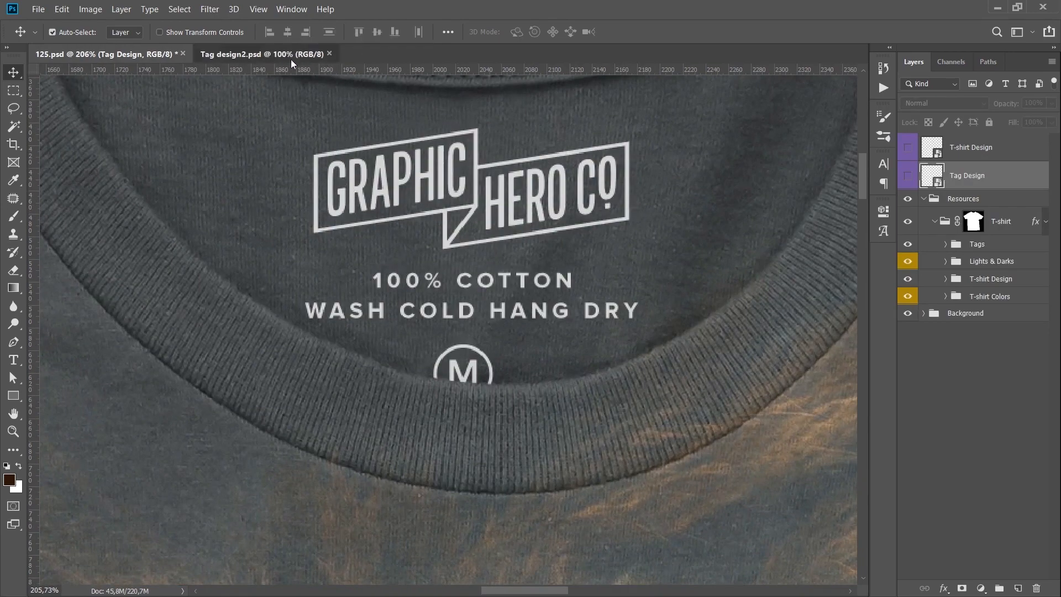
Paint a white zigzag brush stroke over the tag artwork on a new layer above Color Tag, and save Tag design2.psd.
left_click(983, 173)
key("ctrl+shift+alt+n")
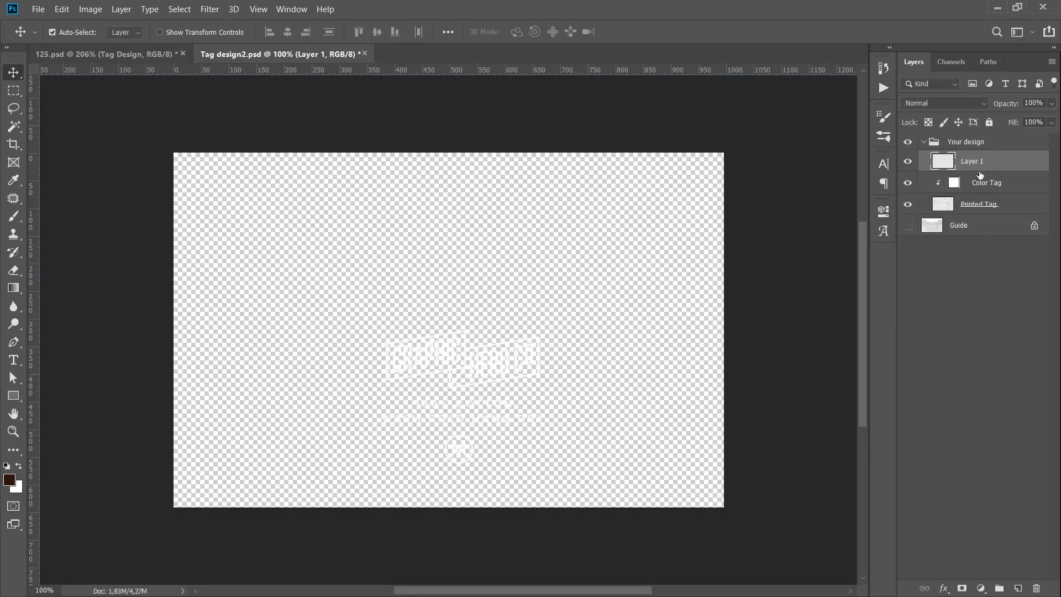
key("b")
mouse_move(495, 330)
left_mouse_down()
mouse_move(484, 331)
mouse_move(525, 330)
mouse_move(500, 388)
mouse_move(360, 409)
mouse_move(388, 397)
left_mouse_up()
key("x")
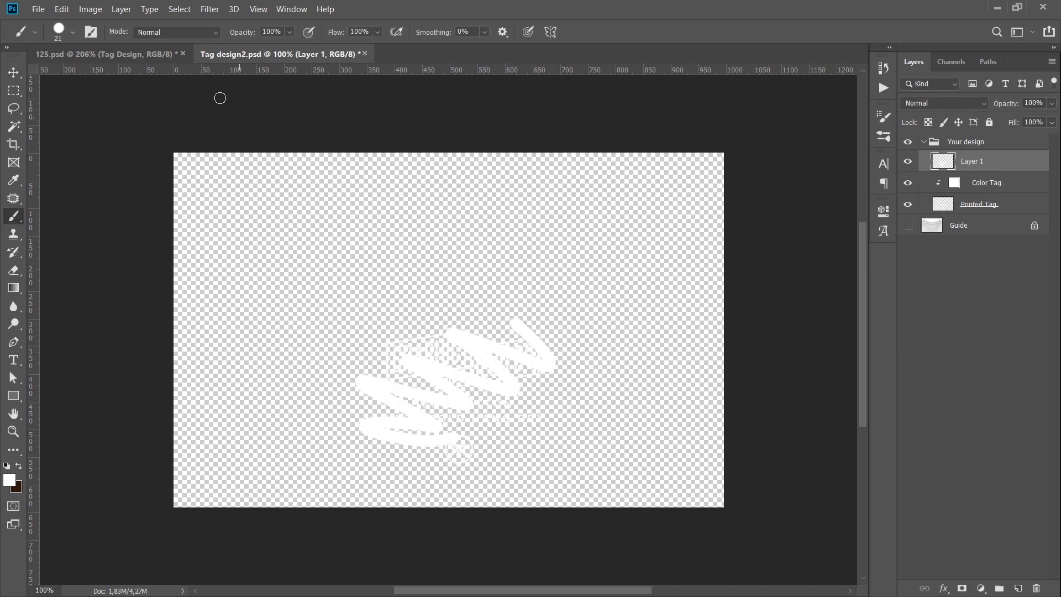
left_click(140, 61)
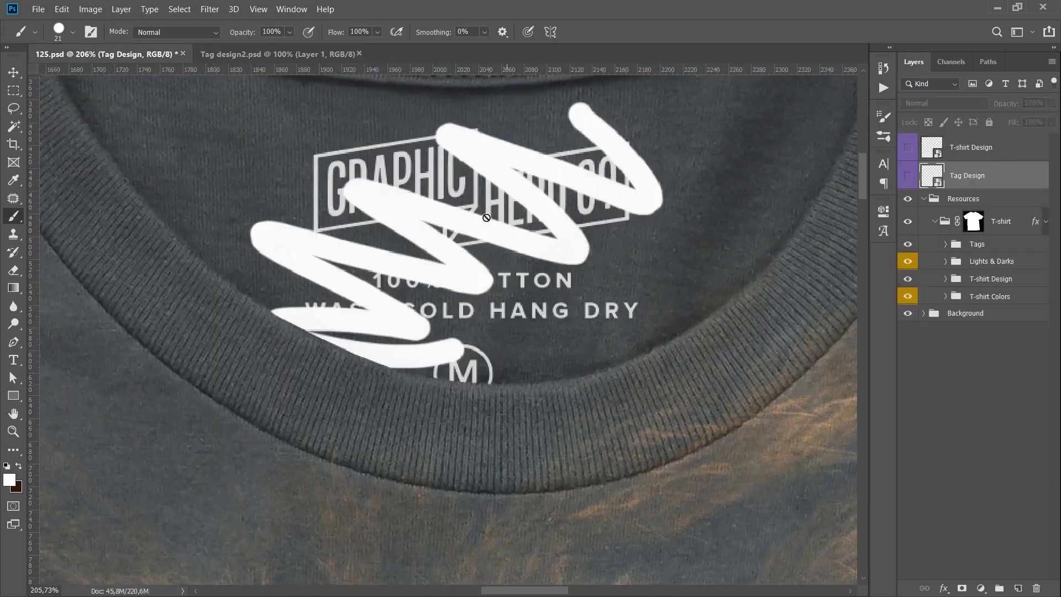
Hide the Printed Tag layer in Tag design2.psd, save the document and return to the full T-shirt mockup.
left_click(259, 59)
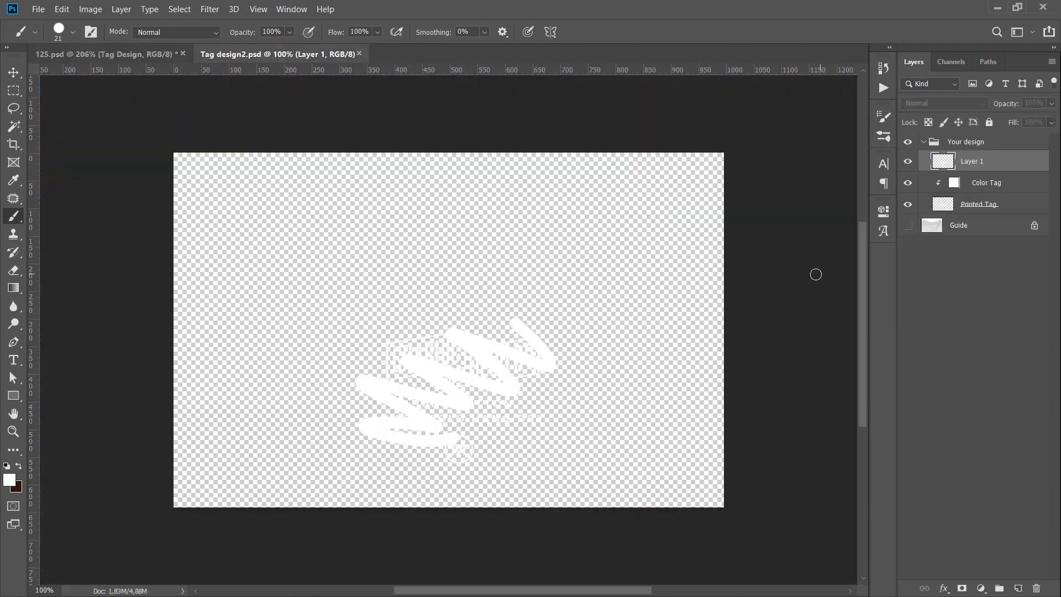
left_click(908, 204)
left_click(908, 200)
key("ctrl+s")
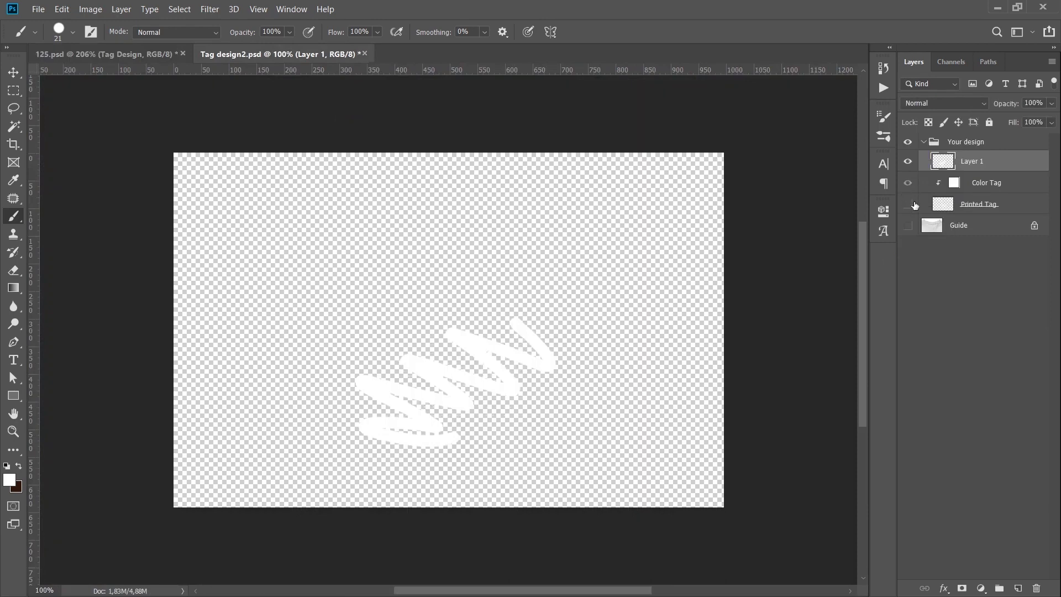
left_click(142, 55)
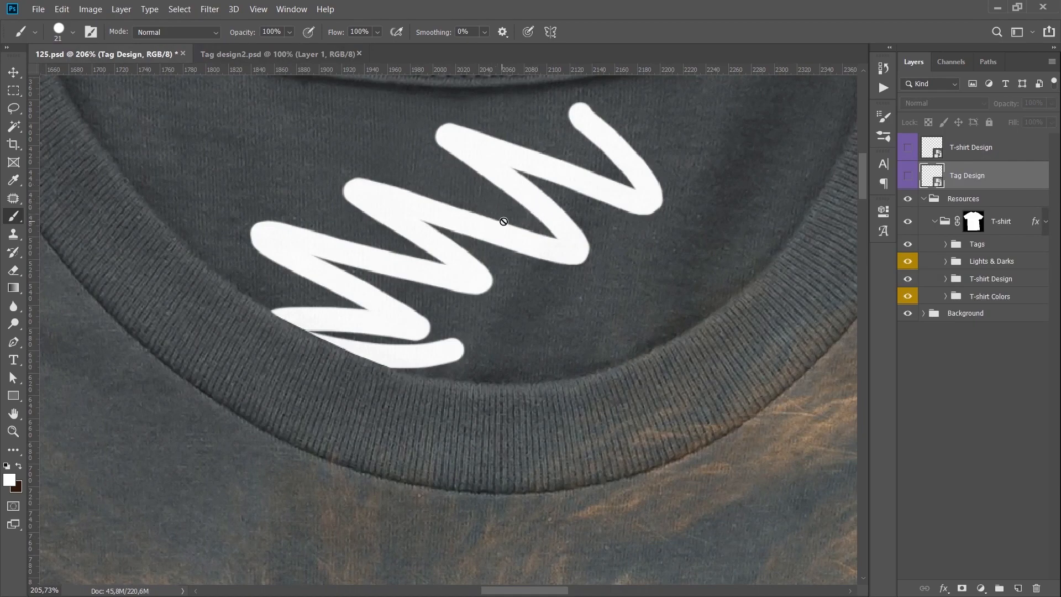
key("ctrl+0")
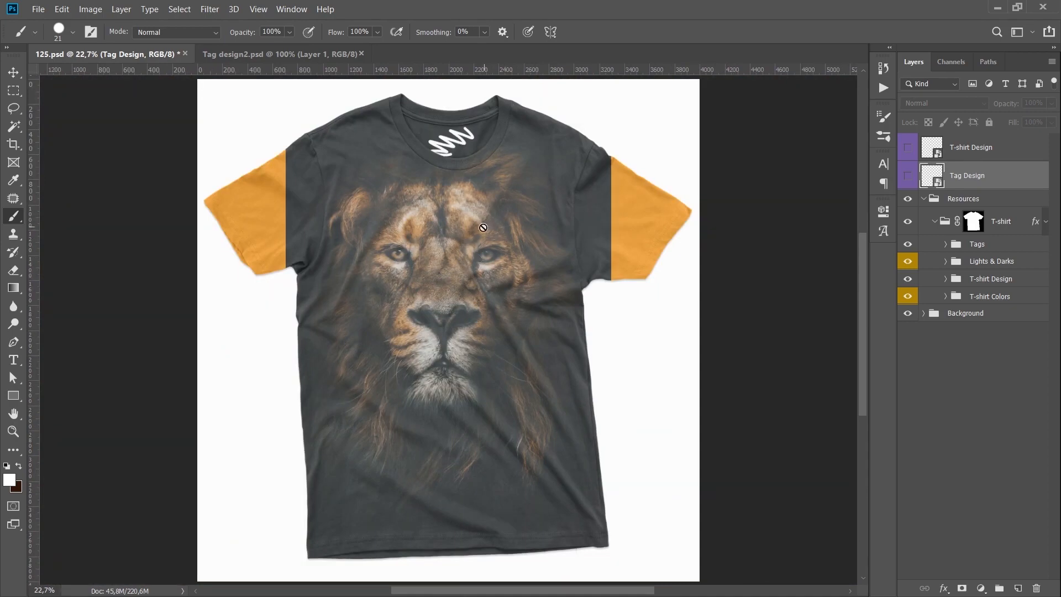
Paste the solid white arrow vector into Tag design2.psd as a smart object at about 3.05% scale over the tag area, hide Layer 1 and save.
double_click(933, 181)
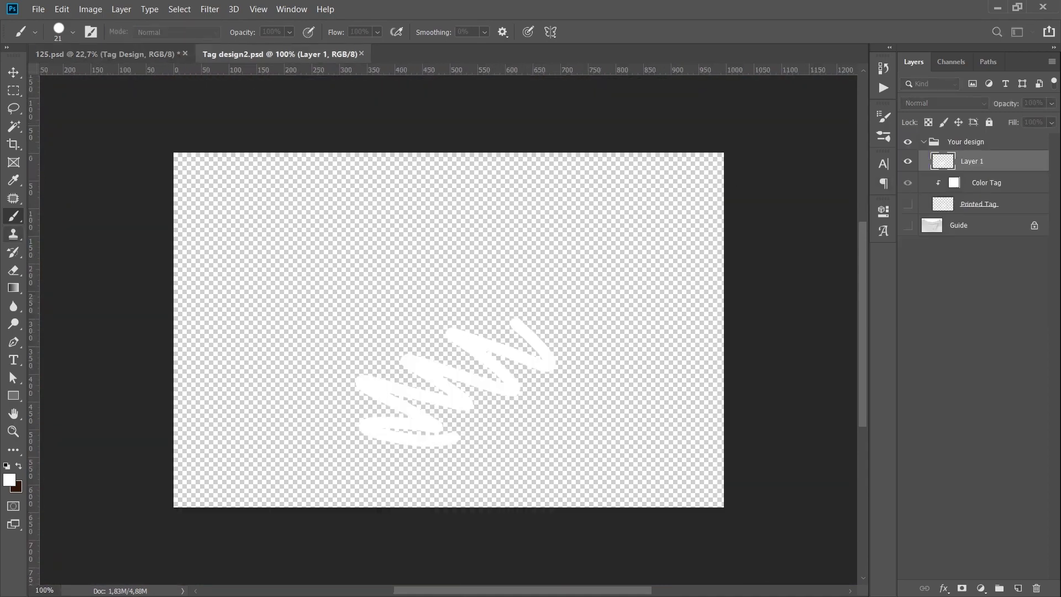
key("ctrl+v")
key("Return")
left_click_drag(274, 153, 517, 387)
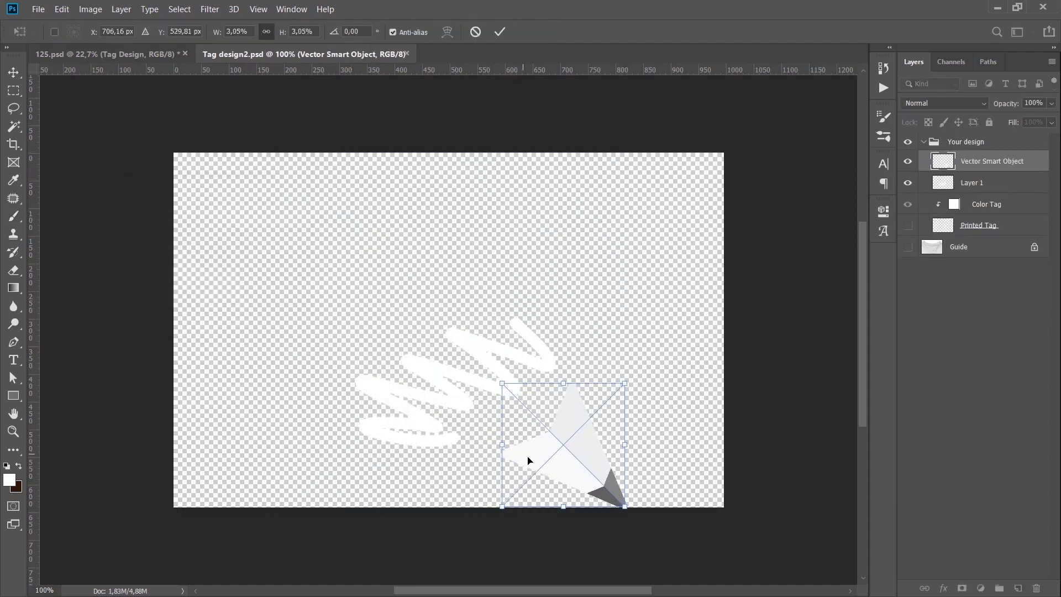
left_click_drag(529, 461, 416, 405)
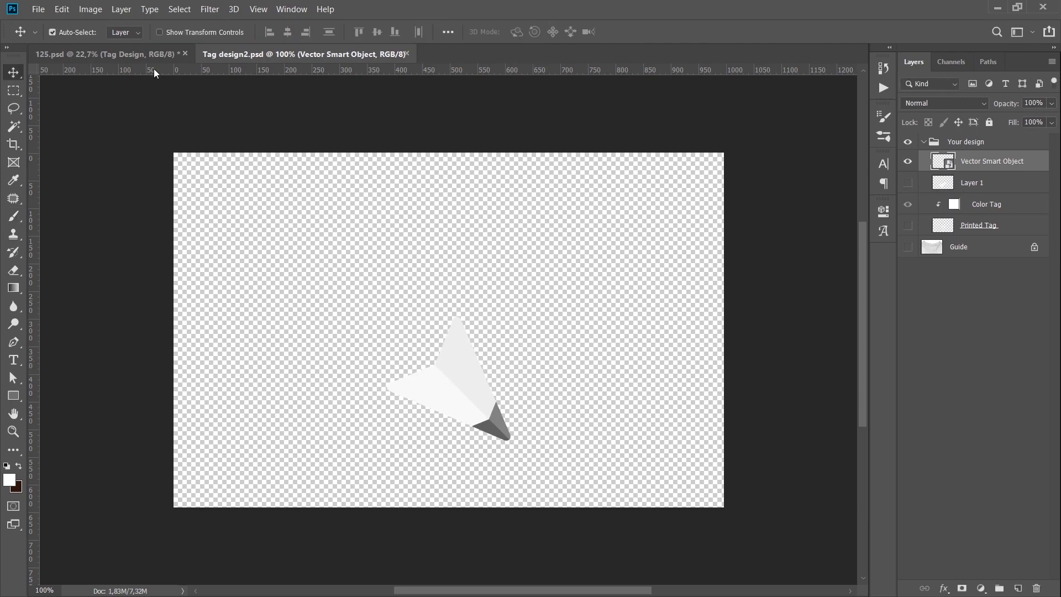
left_click(146, 55)
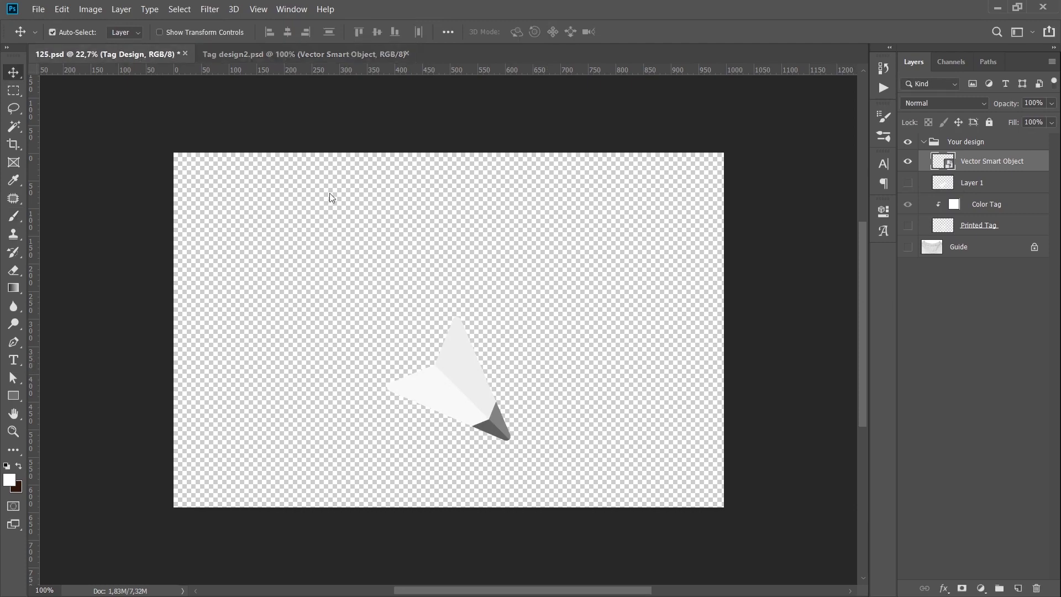
scroll(457, 143, "up", 5)
scroll(549, 170, "down", 6)
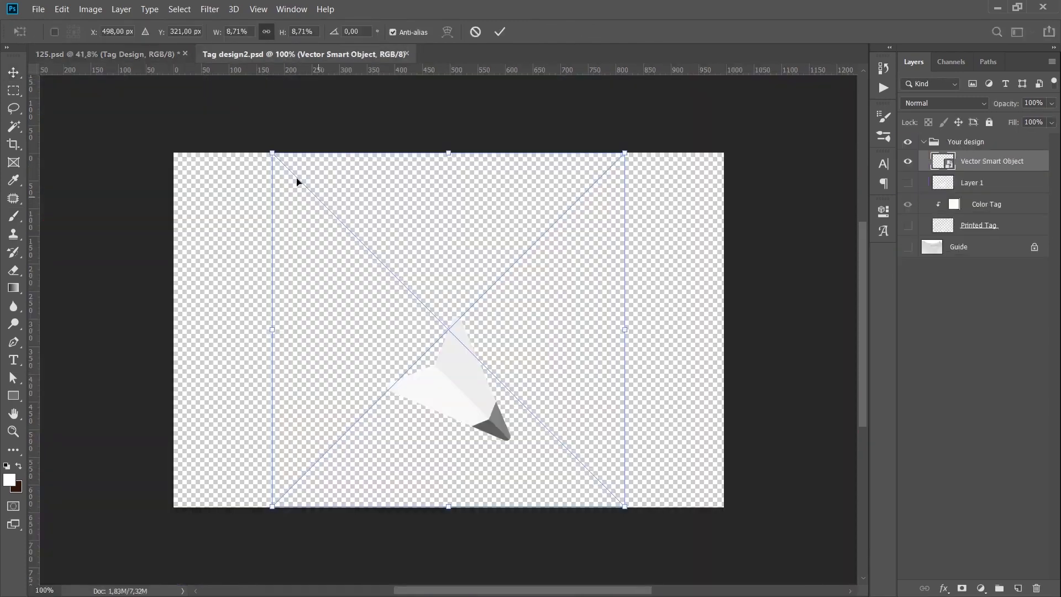
Paste the outlined arrow vector into Tag design2.psd as a smart object at about 3.18% scale over the solid arrow, and hide the solid one.
left_click_drag(273, 154, 502, 388)
left_click_drag(533, 438, 457, 422)
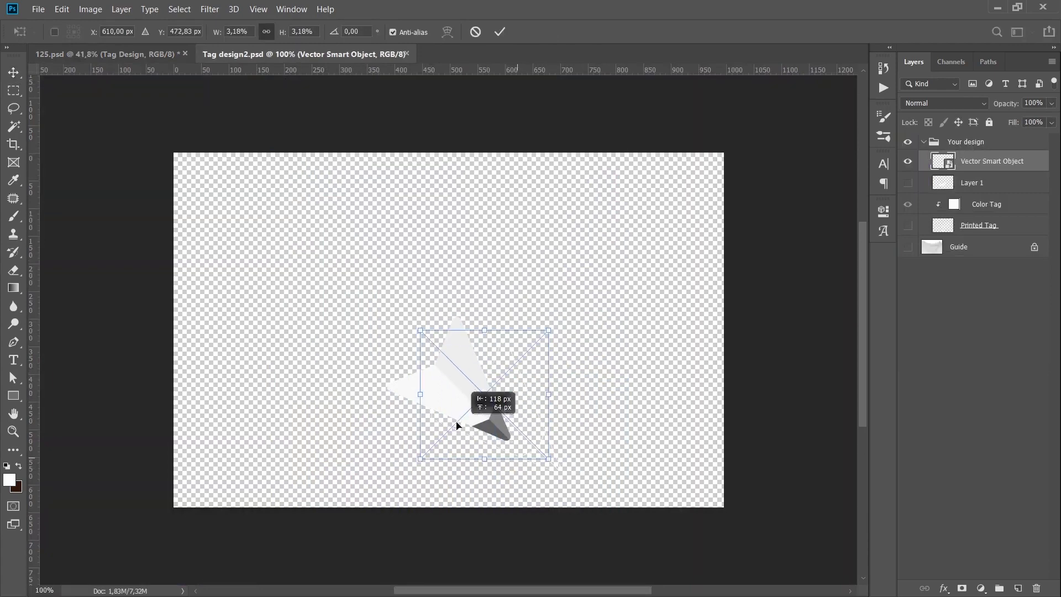
key("Return")
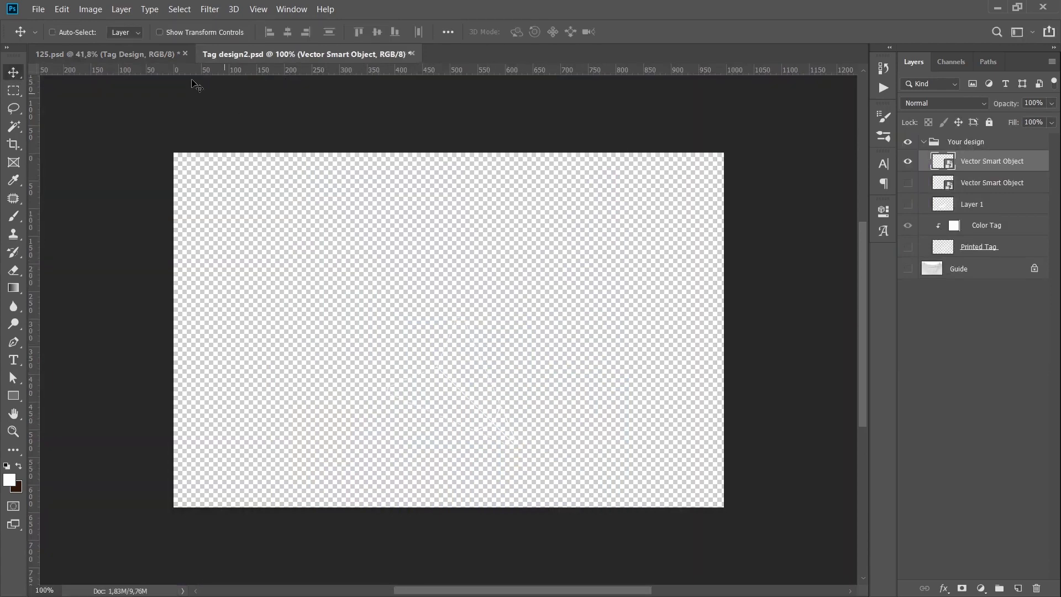
left_click(105, 54)
left_click_drag(465, 140, 471, 160)
Give the outlined arrow a white Stroke effect, move it slightly up, save Tag design2.psd and return to the T-shirt mockup.
left_click(273, 55)
left_click_drag(474, 480, 471, 466)
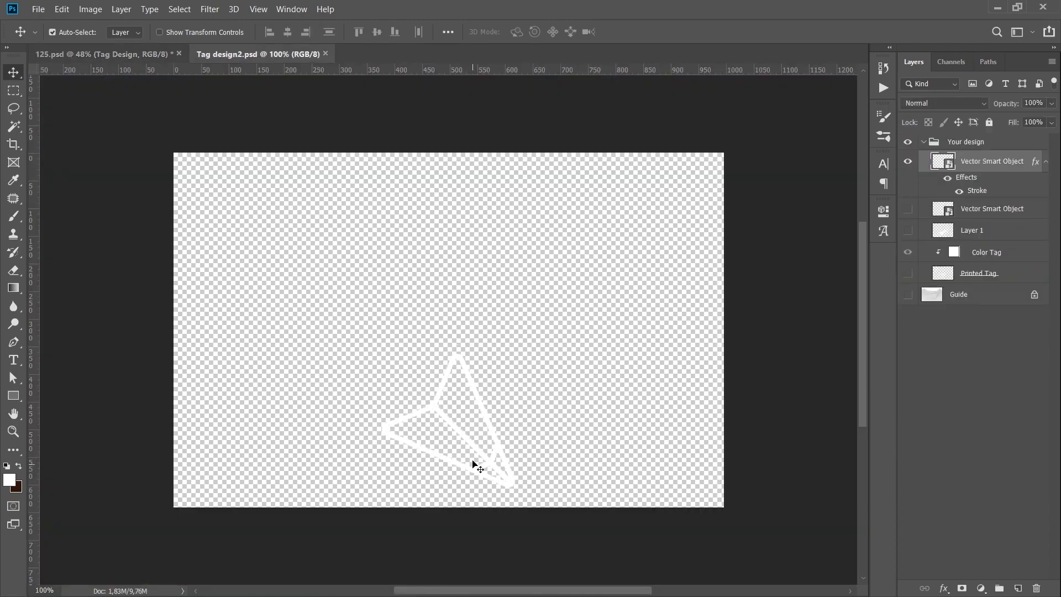
left_click(145, 54)
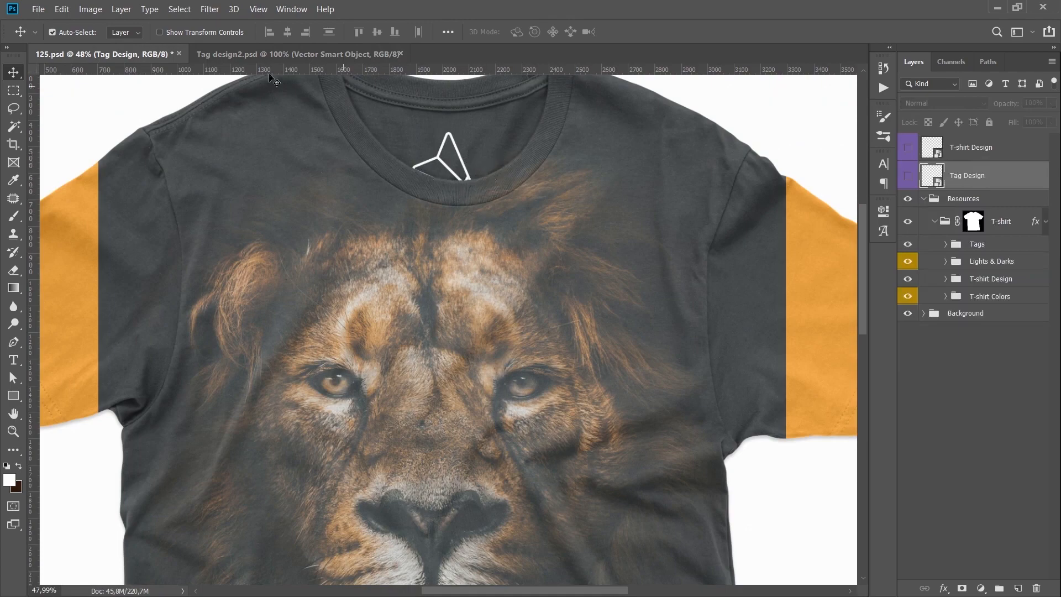
scroll(463, 161, "down", 3)
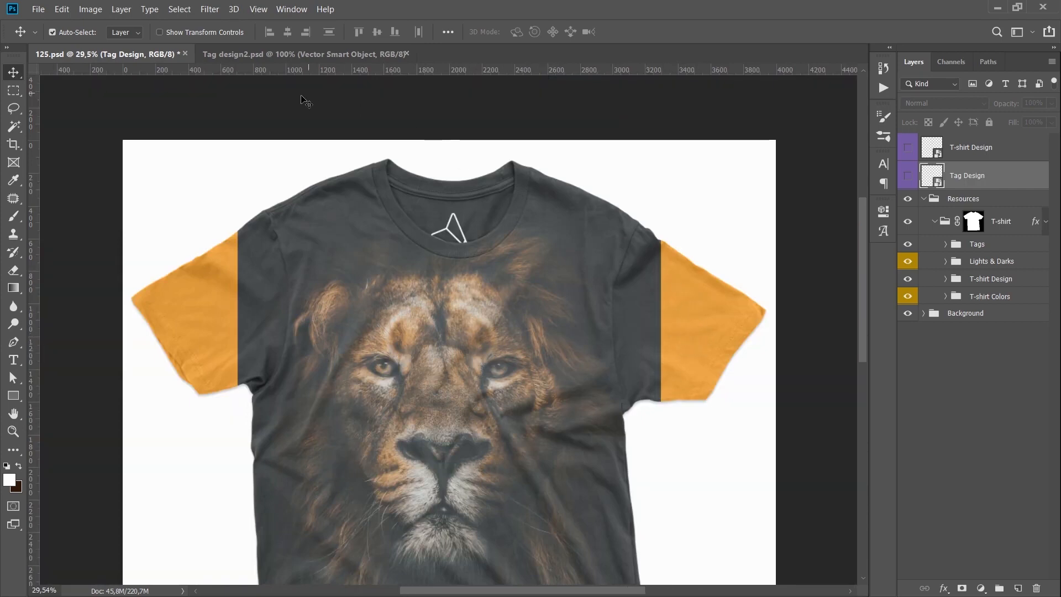
In the T-shirt Design smart object's contents, show the Guide layer and fill it with the dark background colour sampled from the lion picture.
left_click(430, 293)
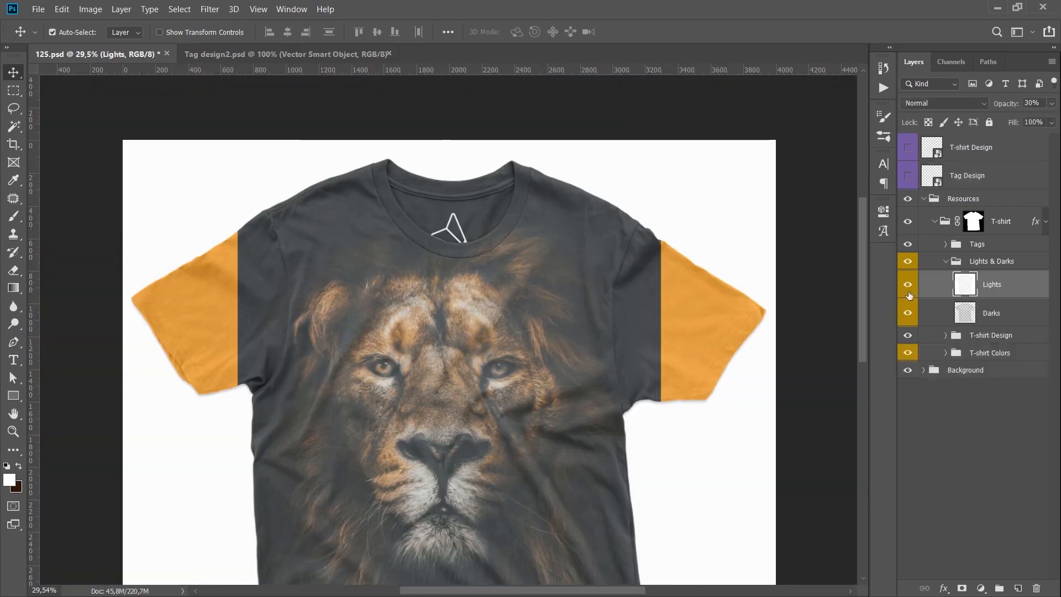
double_click(931, 150)
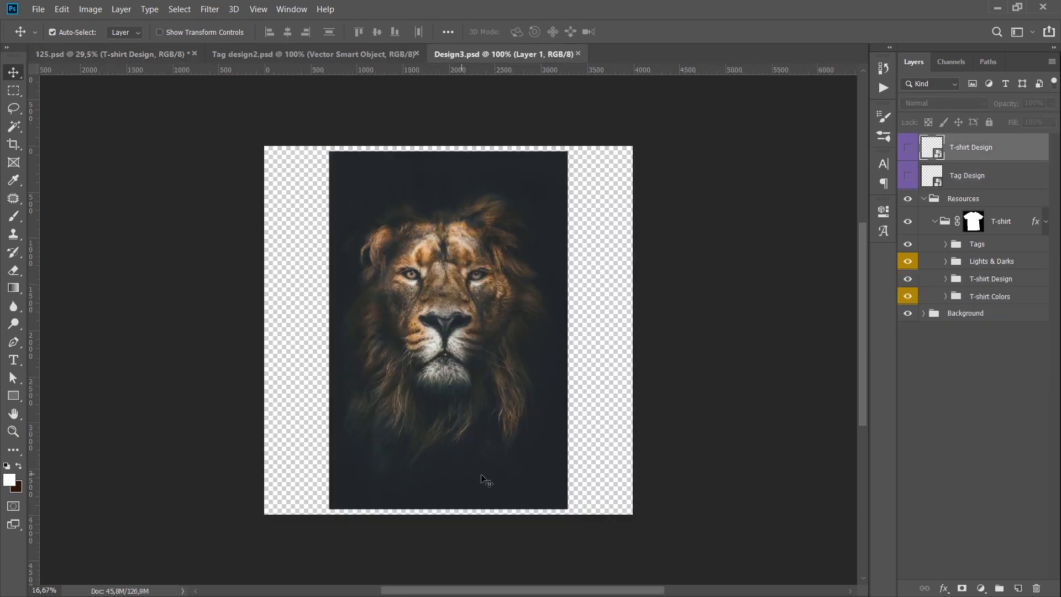
key("i")
left_click(546, 492)
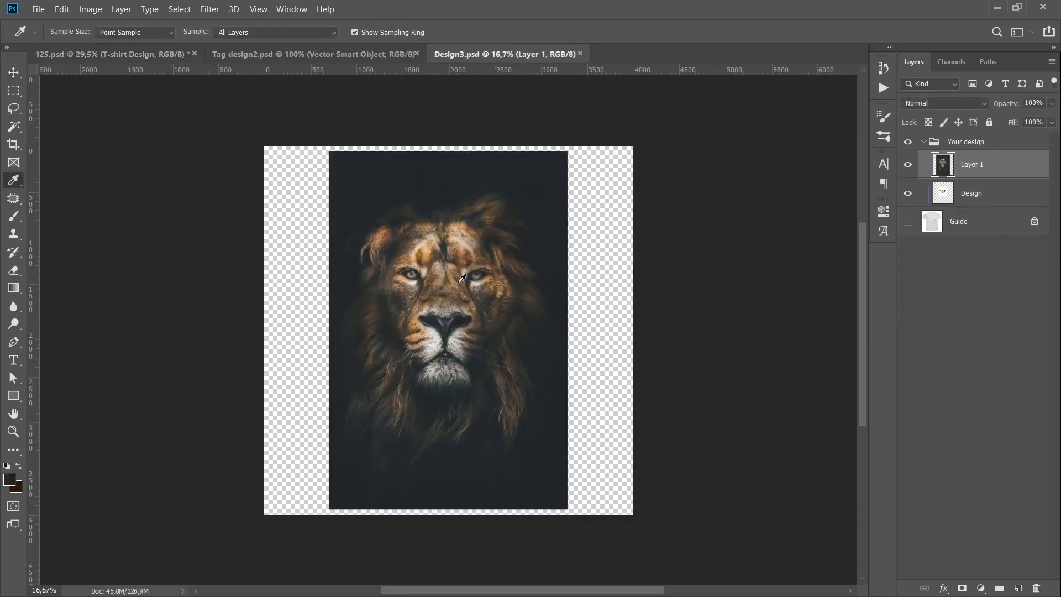
left_click(972, 223)
left_click(908, 222)
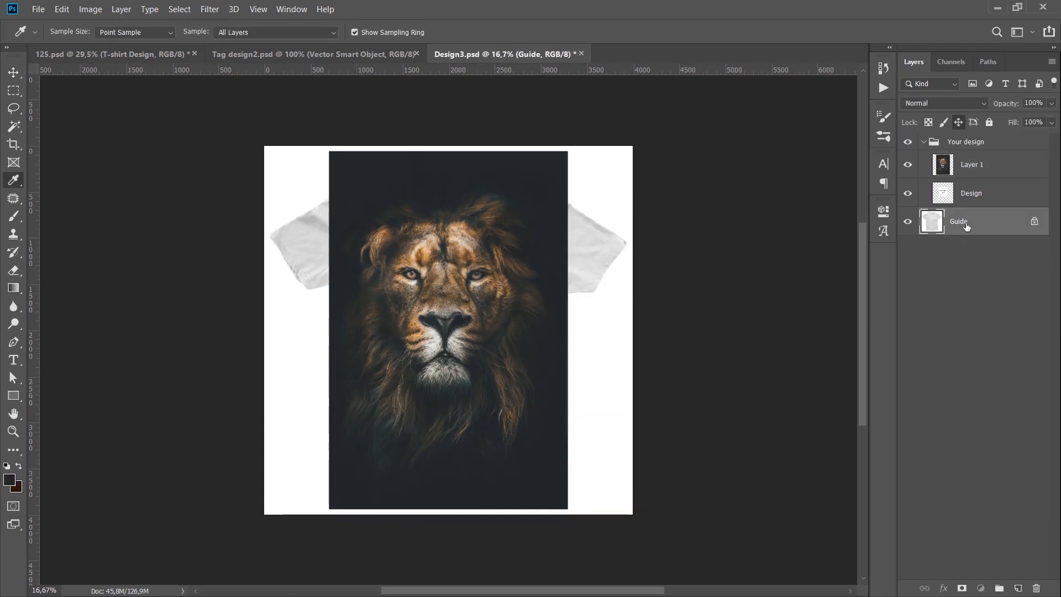
key("alt+BackSpace")
key("v")
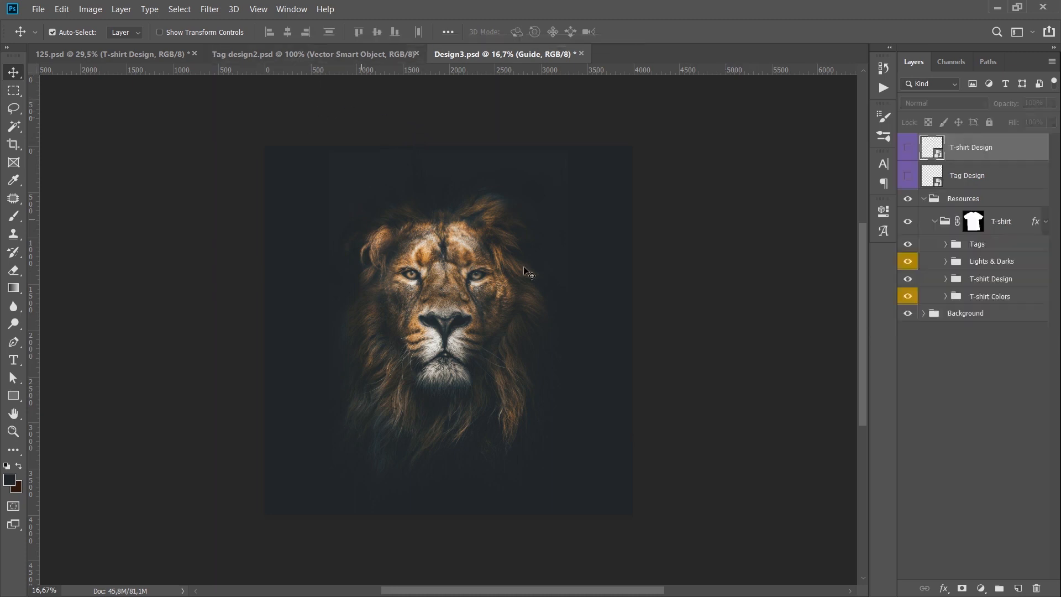
Save Design3.psd and return to 125.psd to view the updated sleeves on the T-shirt mockup.
key("ctrl+s")
left_click(125, 56)
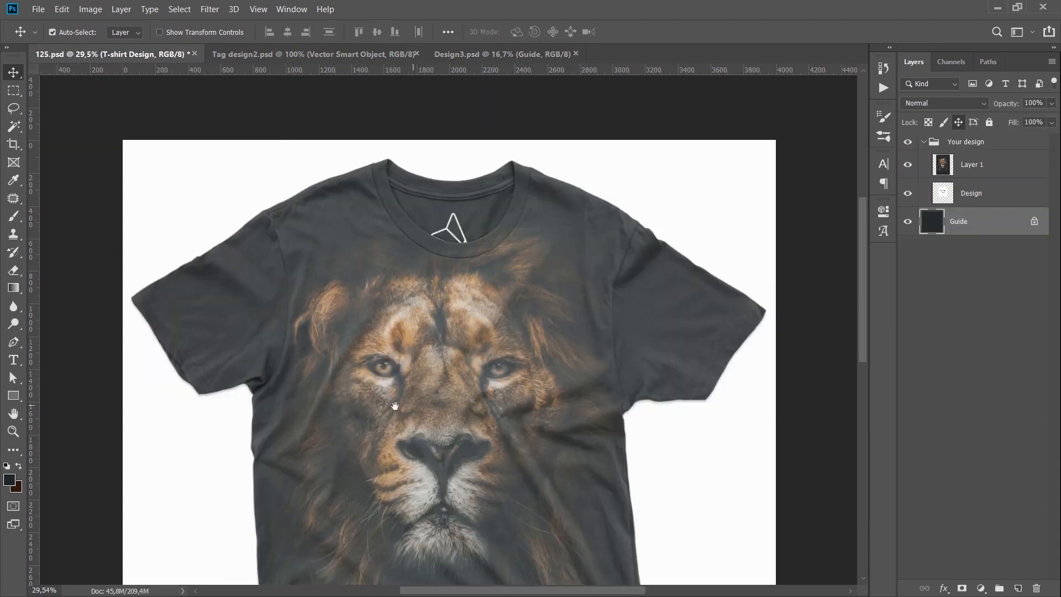
left_click_drag(394, 406, 401, 320)
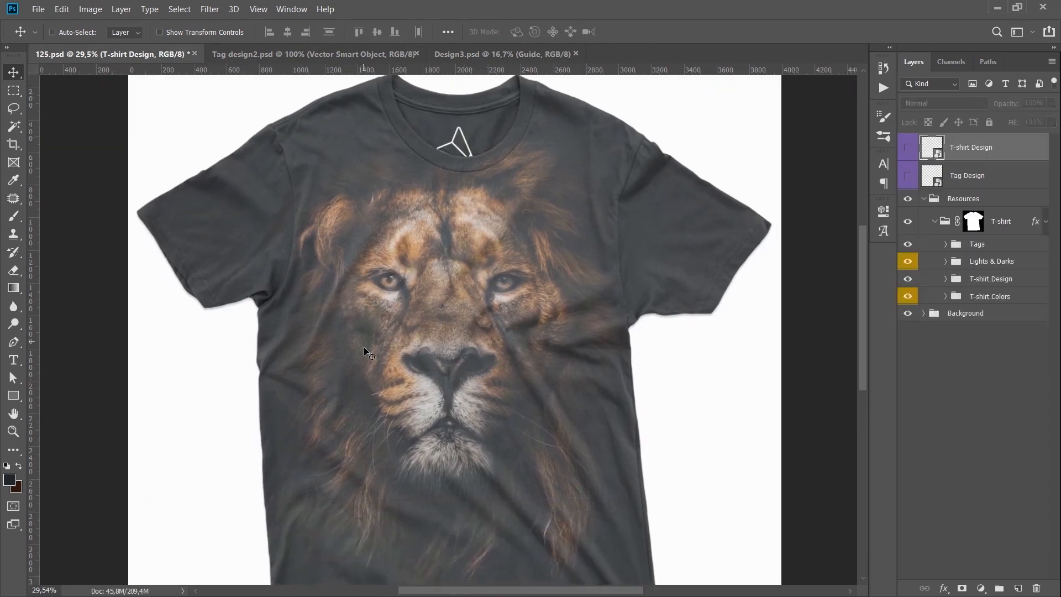
scroll(431, 453, "down", 2)
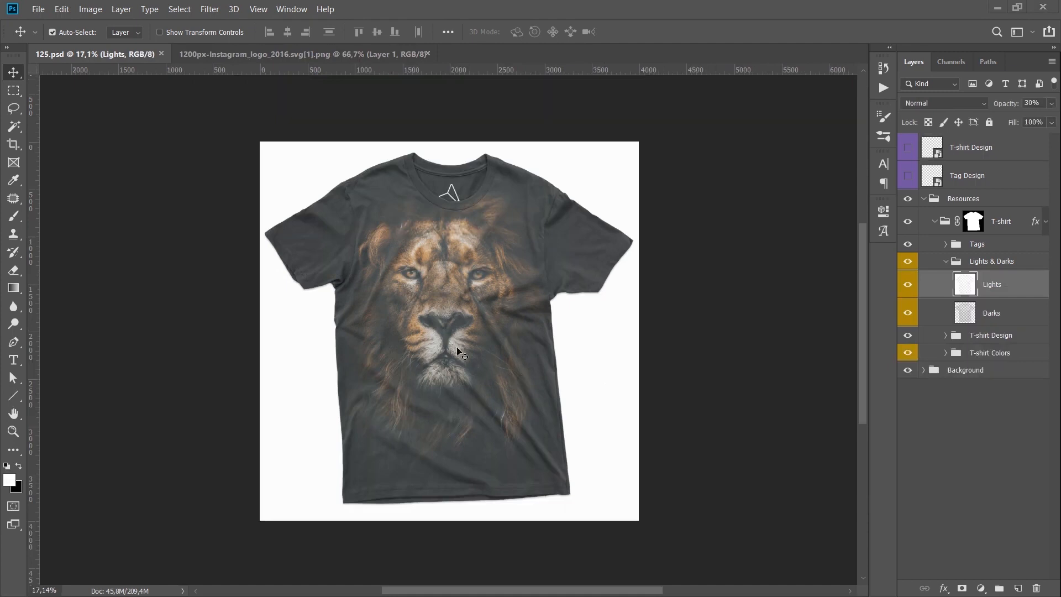
In the T-shirt Design contents, hide Layer 1 and Design, paste the copied Instagram logo into the Your design group and move it slightly up.
left_click(283, 55)
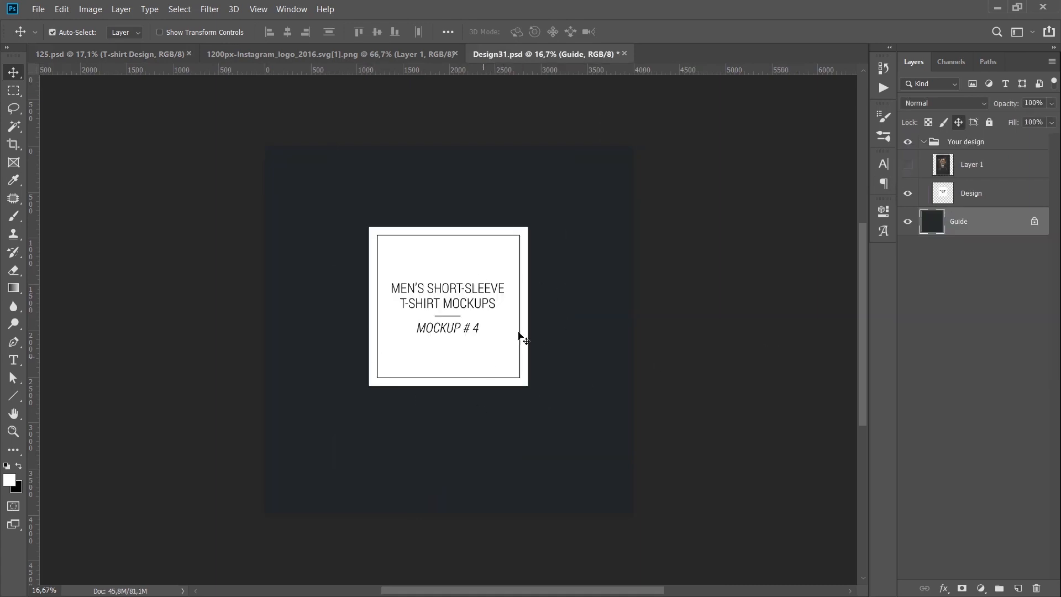
left_click(907, 193)
left_click(973, 141)
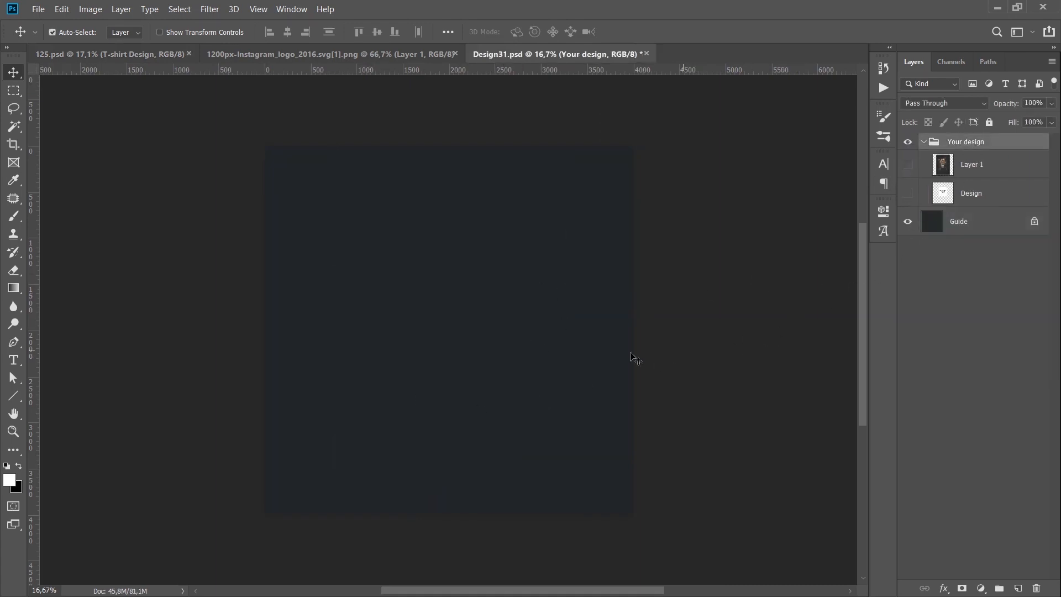
key("ctrl+v")
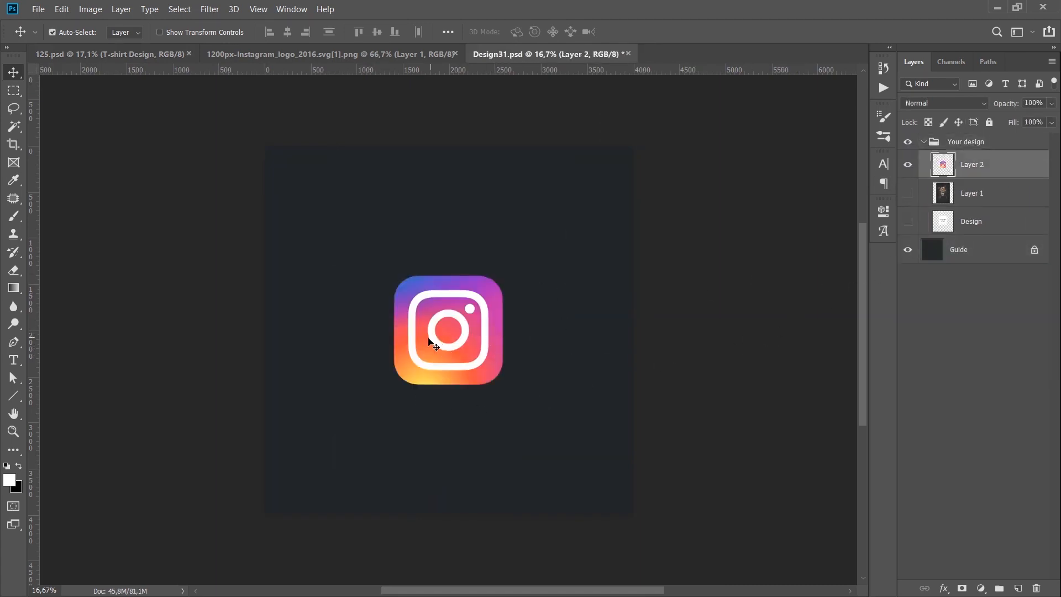
left_click_drag(444, 338, 445, 314)
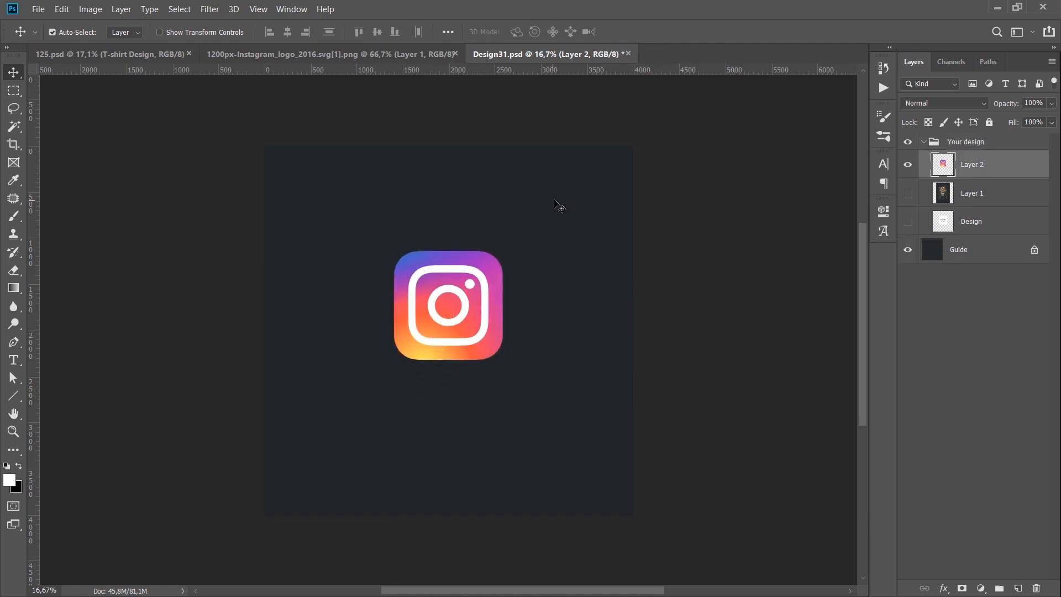
Add a new layer directly above Guide, fill it with white and save Design31.psd.
left_click(947, 247)
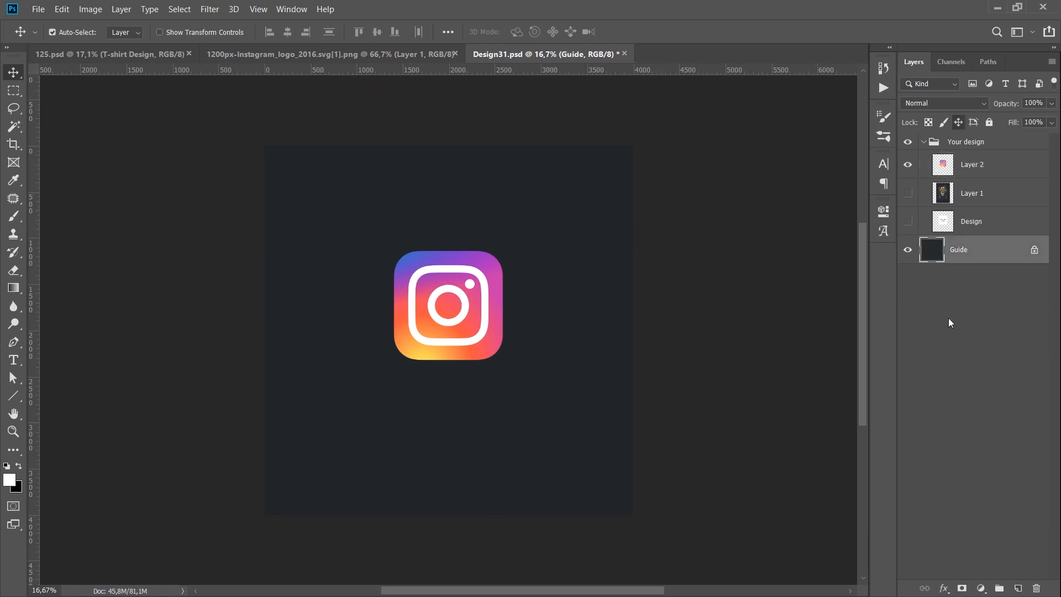
key("ctrl+shift+alt+n")
key("alt+BackSpace")
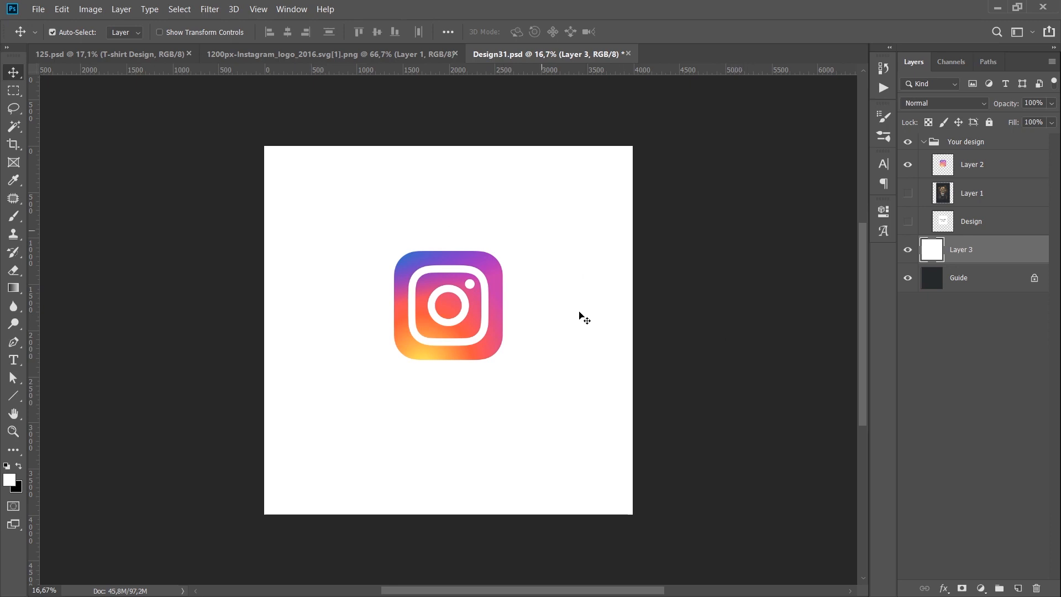
key("ctrl+s")
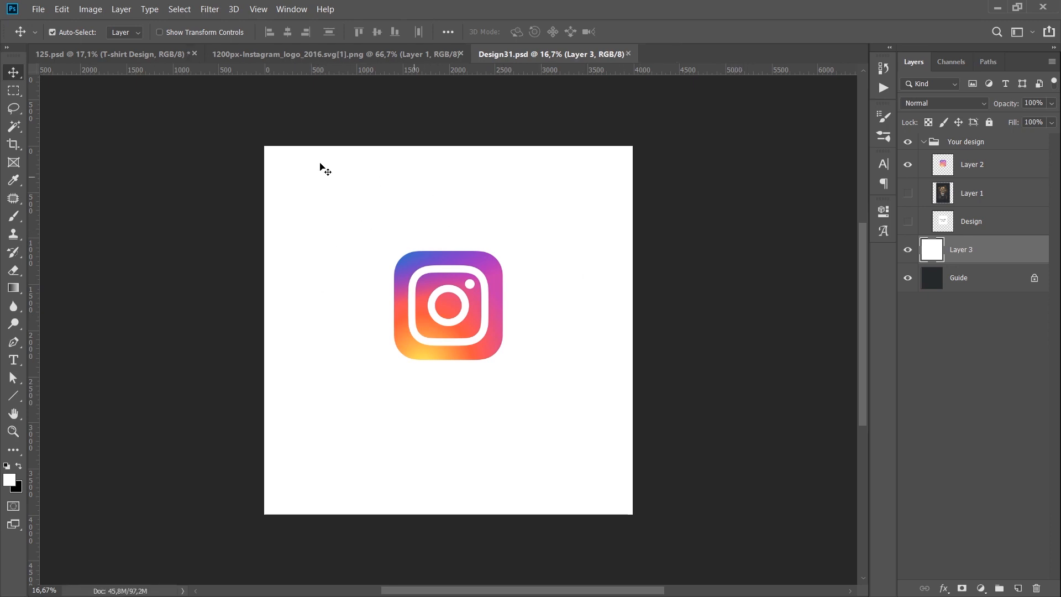
In Design31.psd, move the Instagram logo to the wearer's left chest, scale it down, save and view it on the 125.psd mockup.
key("ctrl+Tab")
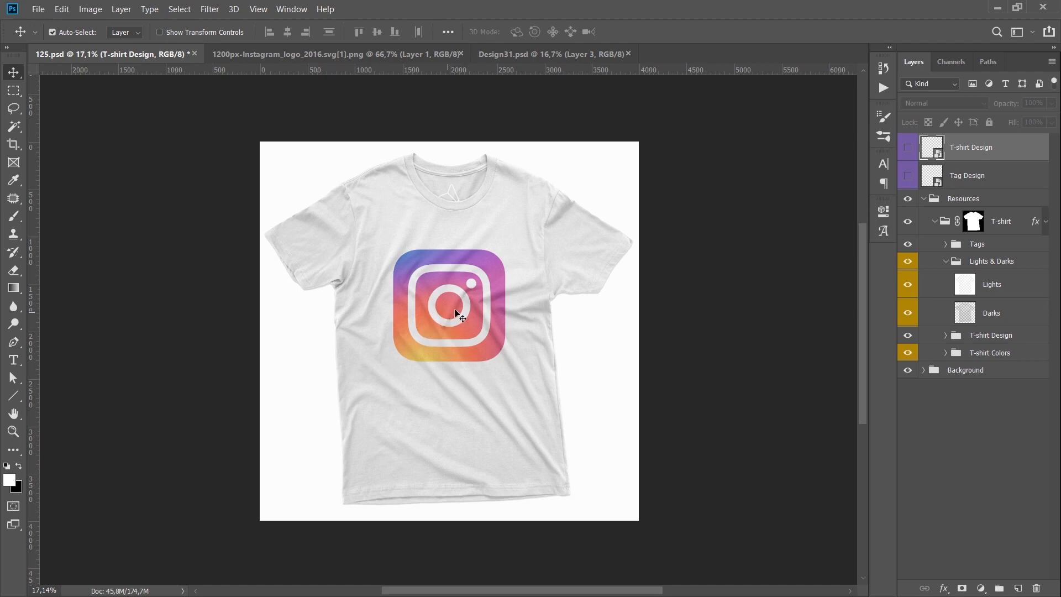
left_click_drag(457, 309, 504, 280)
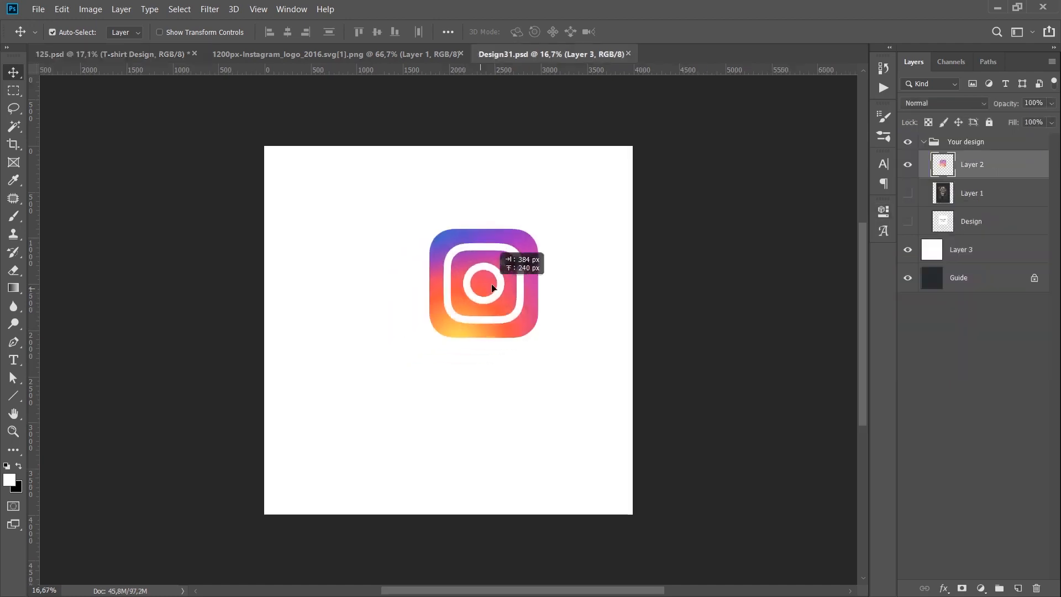
key("ctrl+t")
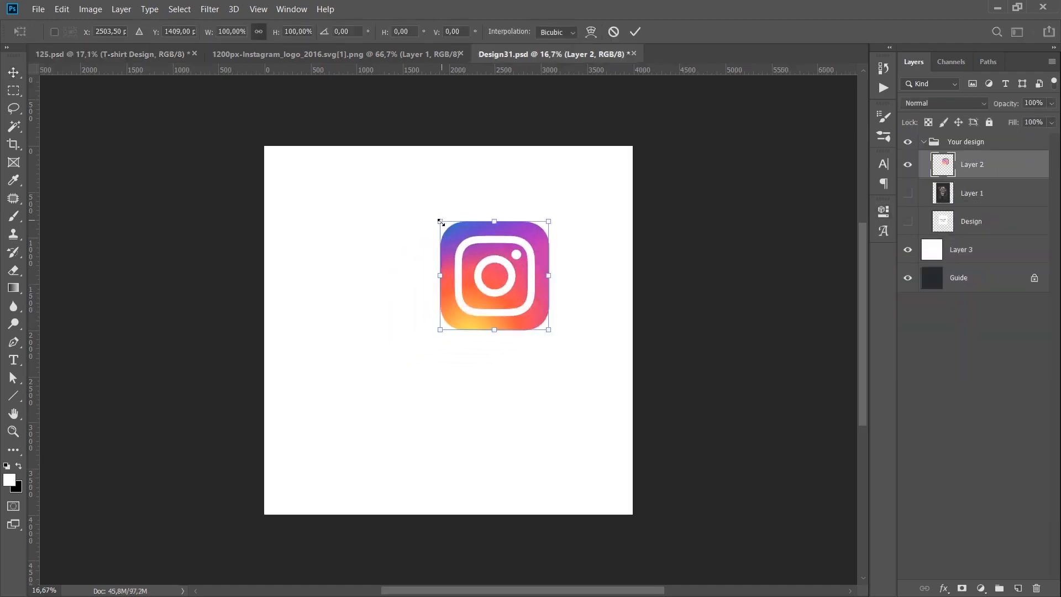
left_click_drag(441, 222, 505, 267)
key("Return")
key("ctrl+s")
left_click(125, 54)
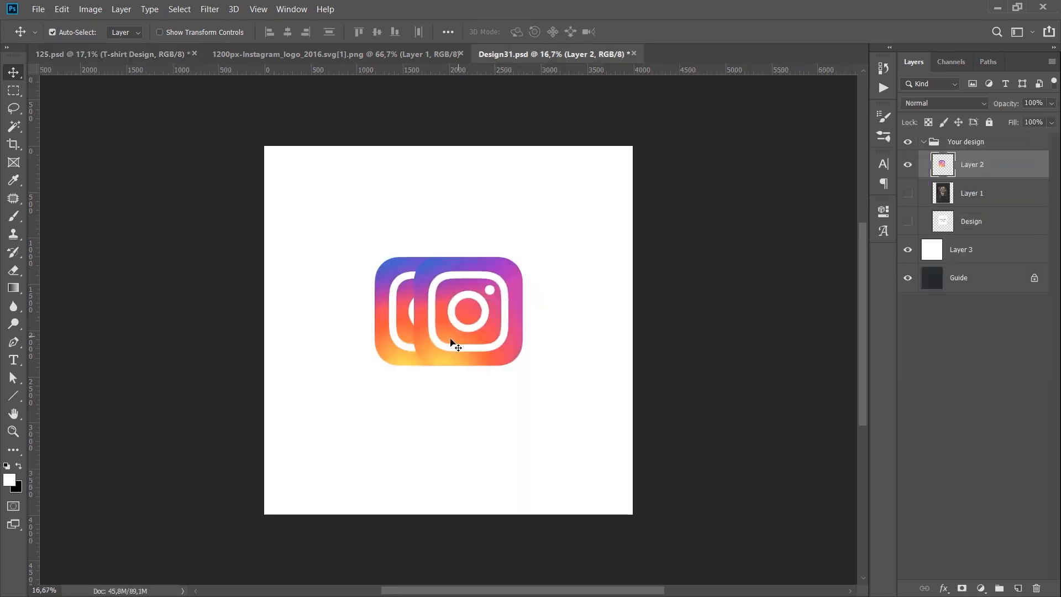
In Design31.psd, rotate the duplicated Instagram logo slightly clockwise and the original Layer 2 logo to about -8.44°.
key("ctrl+t")
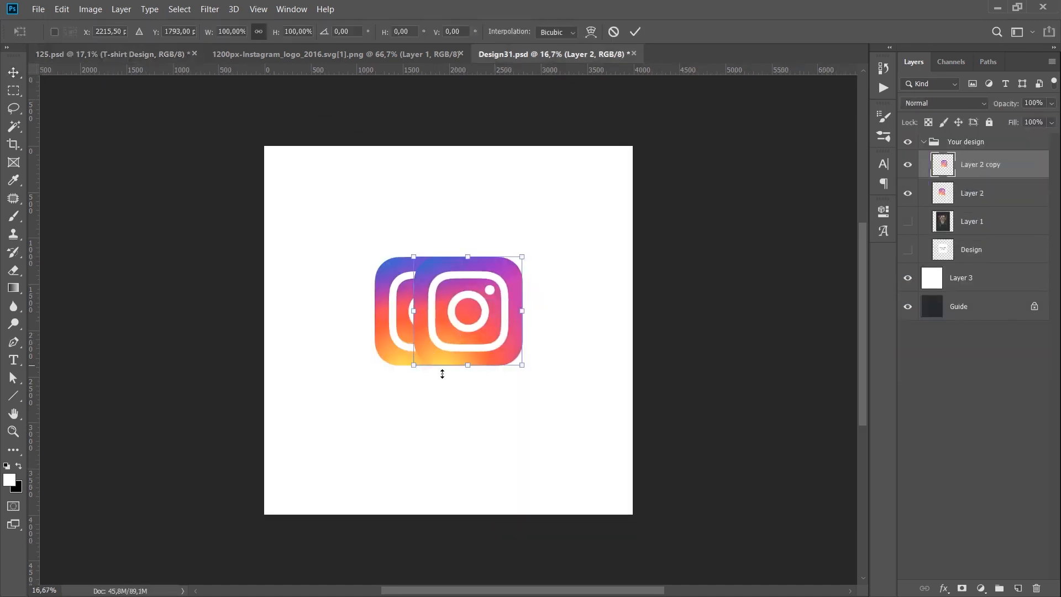
left_click_drag(462, 383, 446, 382)
key("Return")
left_click(394, 321, "ctrl")
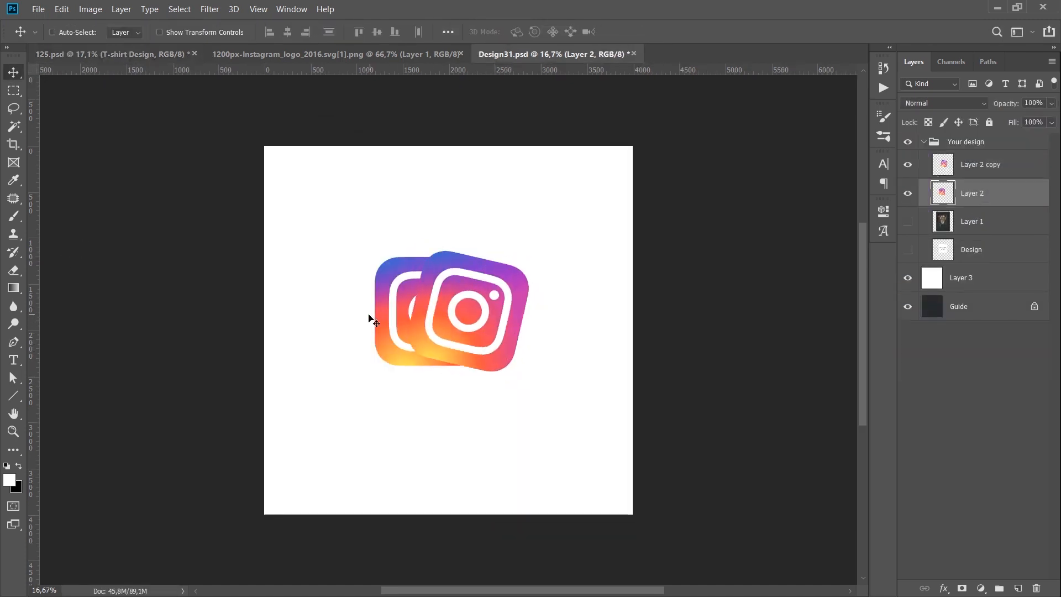
key("ctrl+t")
left_click_drag(351, 310, 352, 322)
key("Return")
left_click(423, 319, "ctrl")
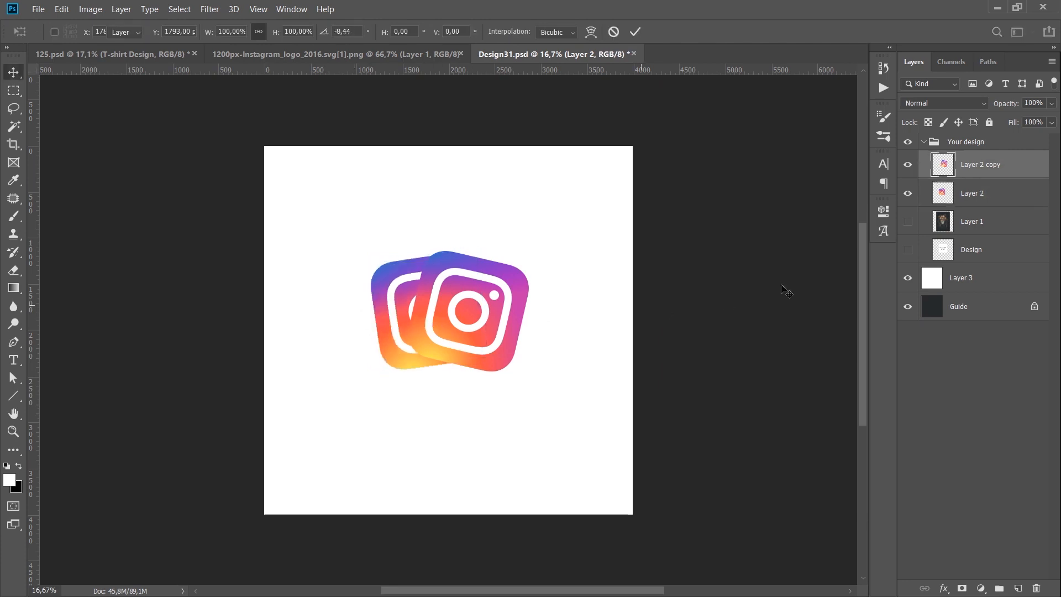
Give Layer 2 copy a Drop Shadow with size 65 px and an increased distance, and copy the effect to Layer 2.
double_click(1016, 176)
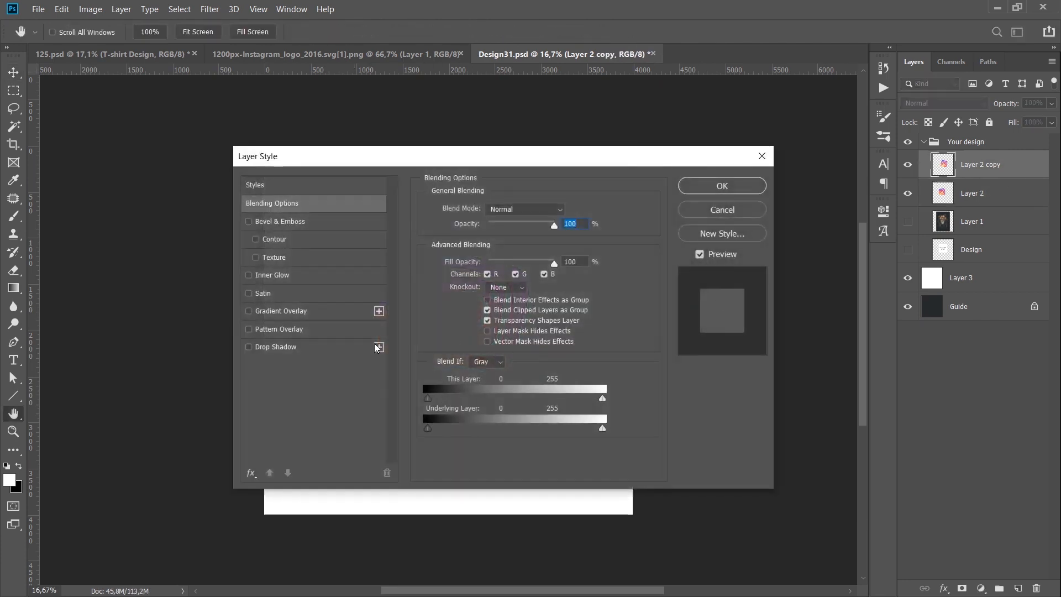
left_click(262, 350)
left_click_drag(372, 175, 599, 182)
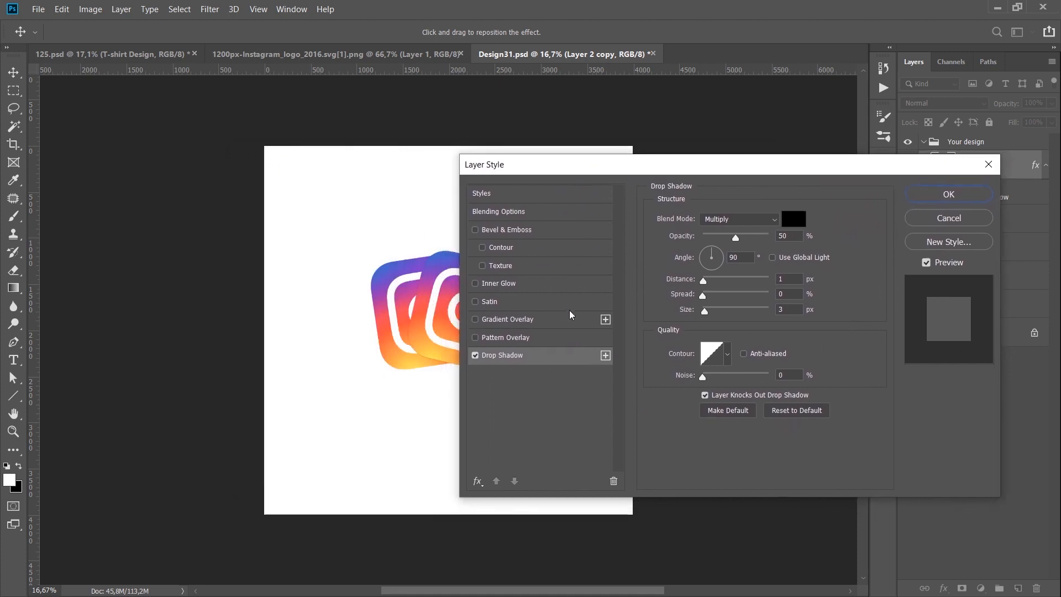
left_click(723, 310)
left_click(719, 280)
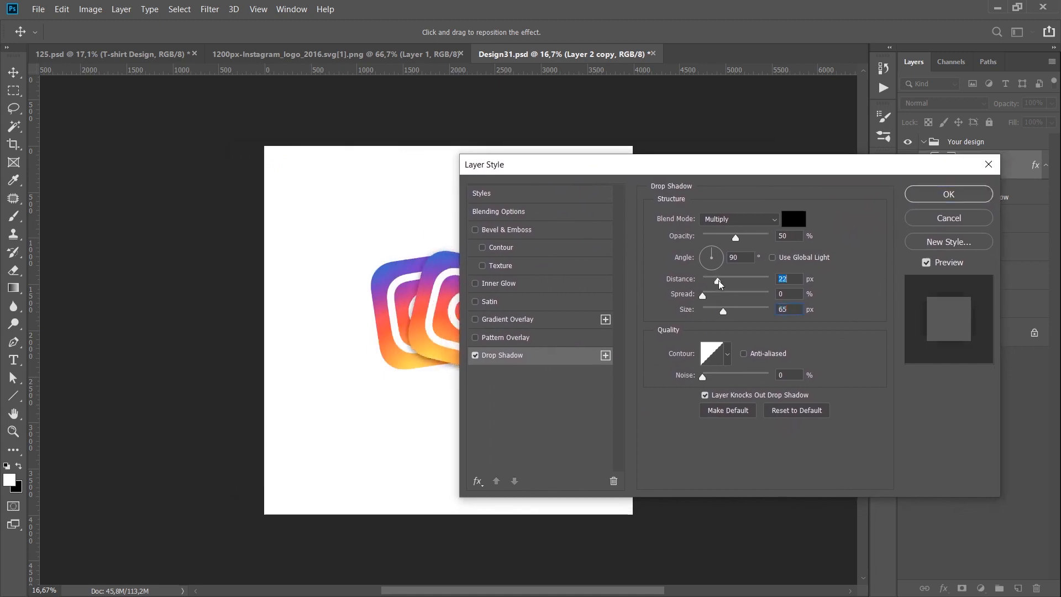
left_click_drag(718, 280, 725, 253)
key("Return")
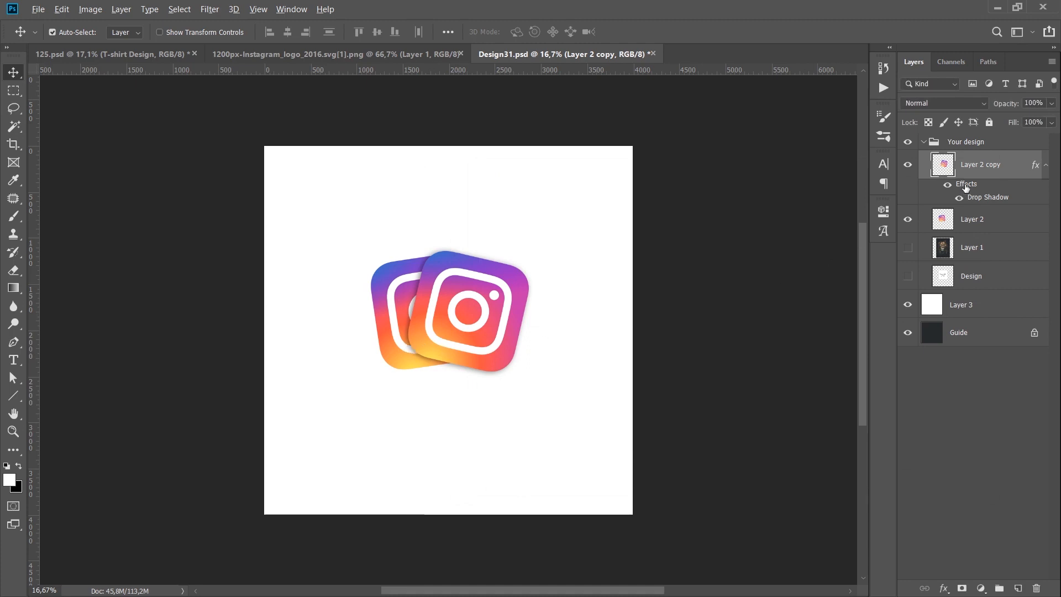
left_click_drag(966, 186, 973, 219)
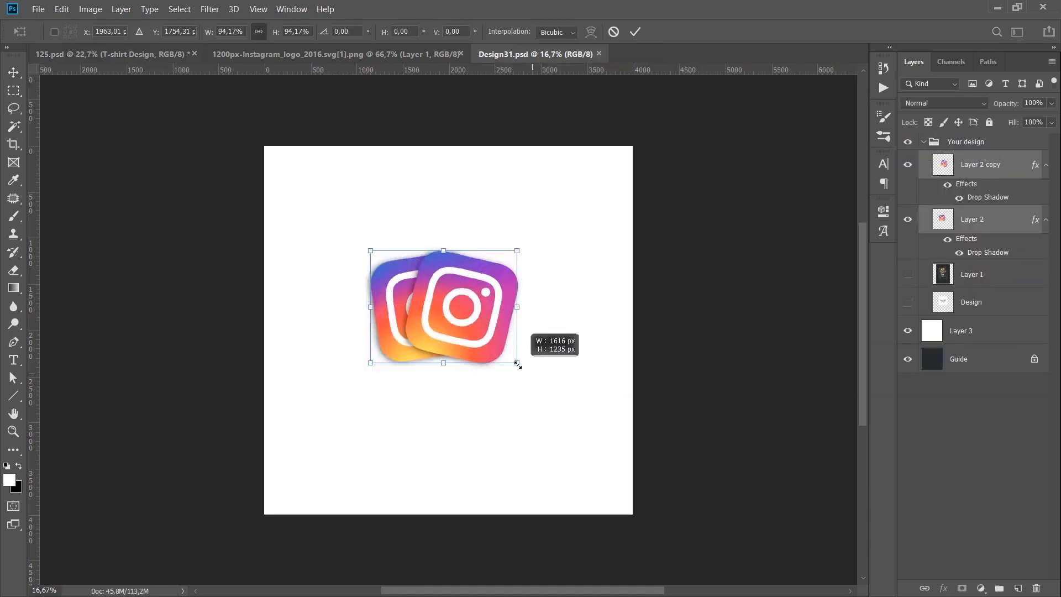
Scale both logos together to about 82.84%, shift them slightly to the right and return to 125.psd.
left_click_drag(514, 363, 500, 354)
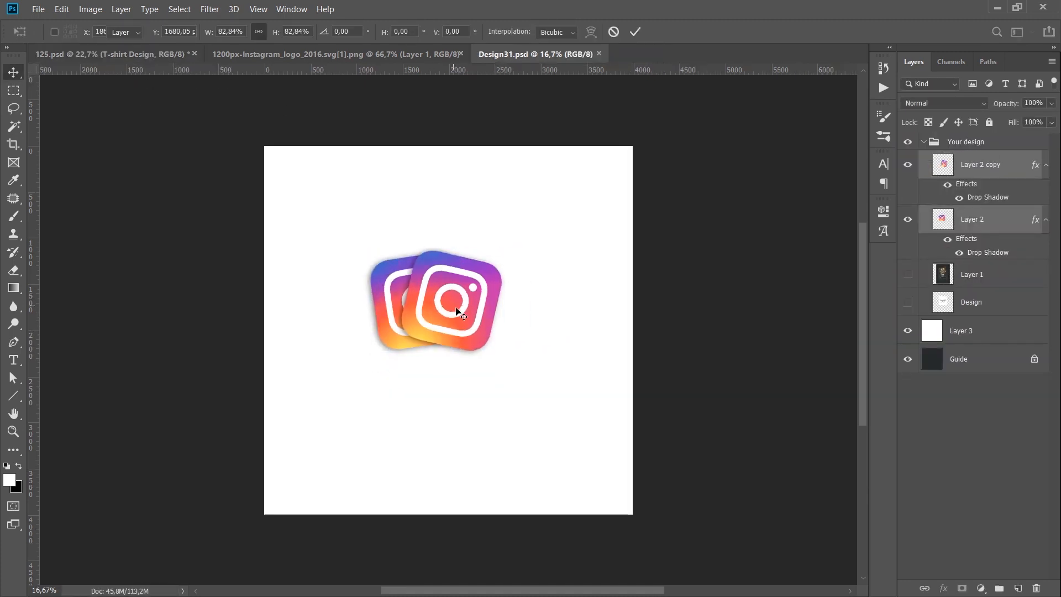
key("Return")
left_click_drag(456, 311, 461, 299)
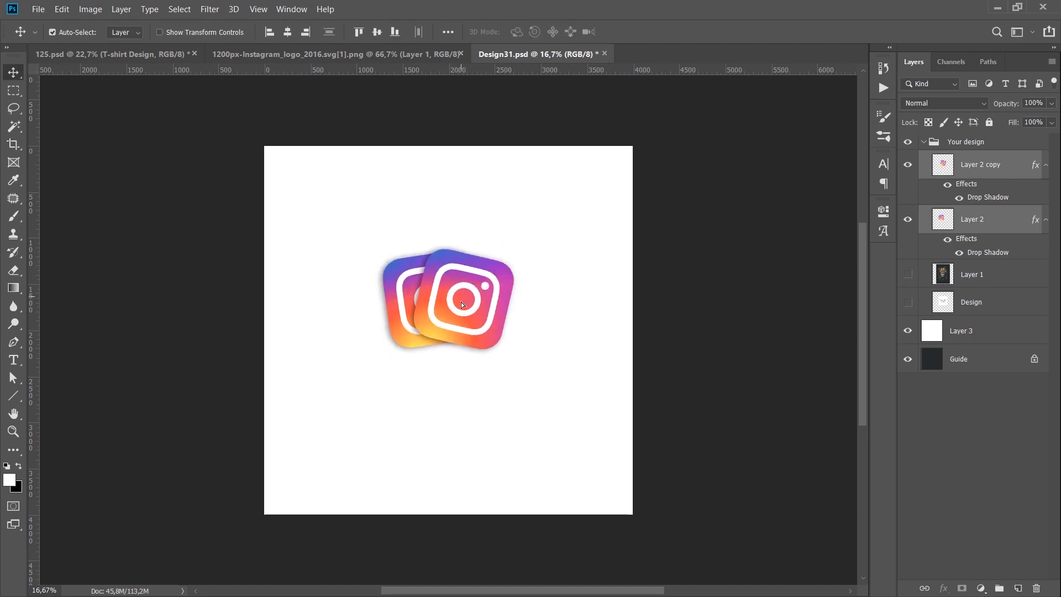
left_click(157, 54)
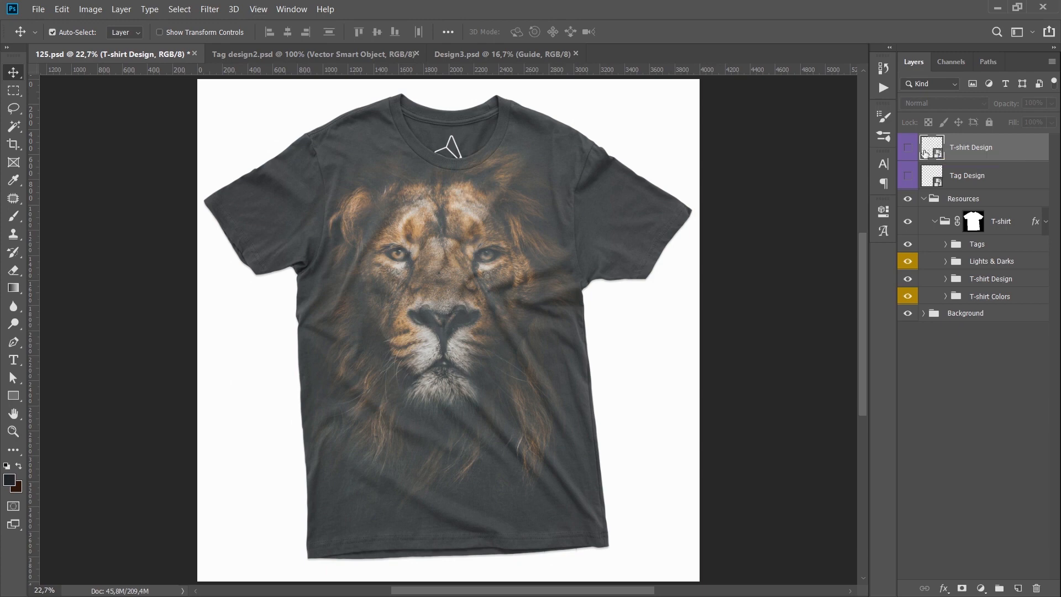
Open the T-shirt Design smart object's contents to review the lion design, and close Design3.psd again.
double_click(925, 153)
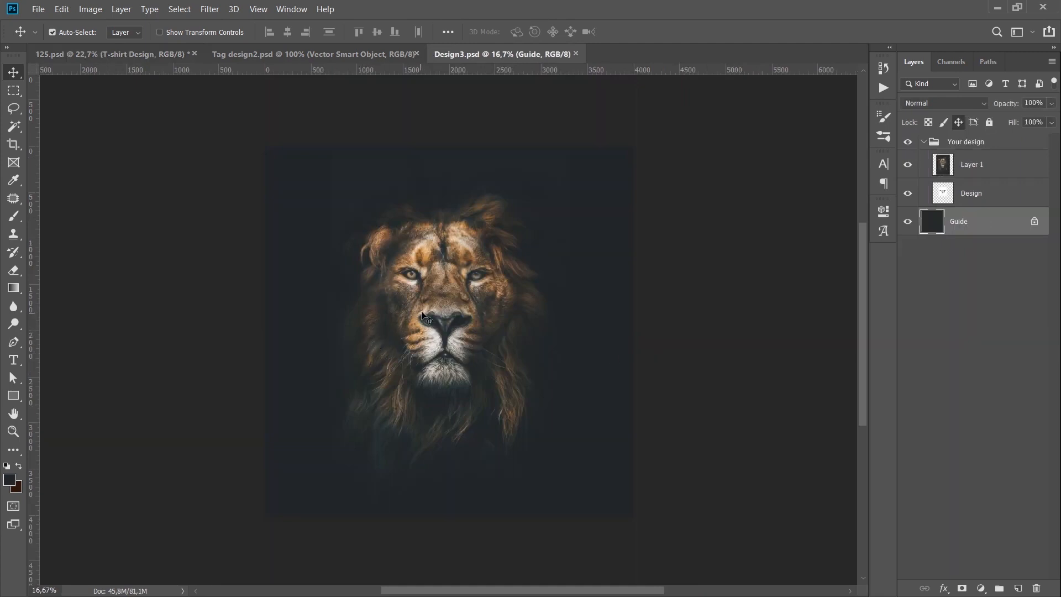
key("ctrl+w")
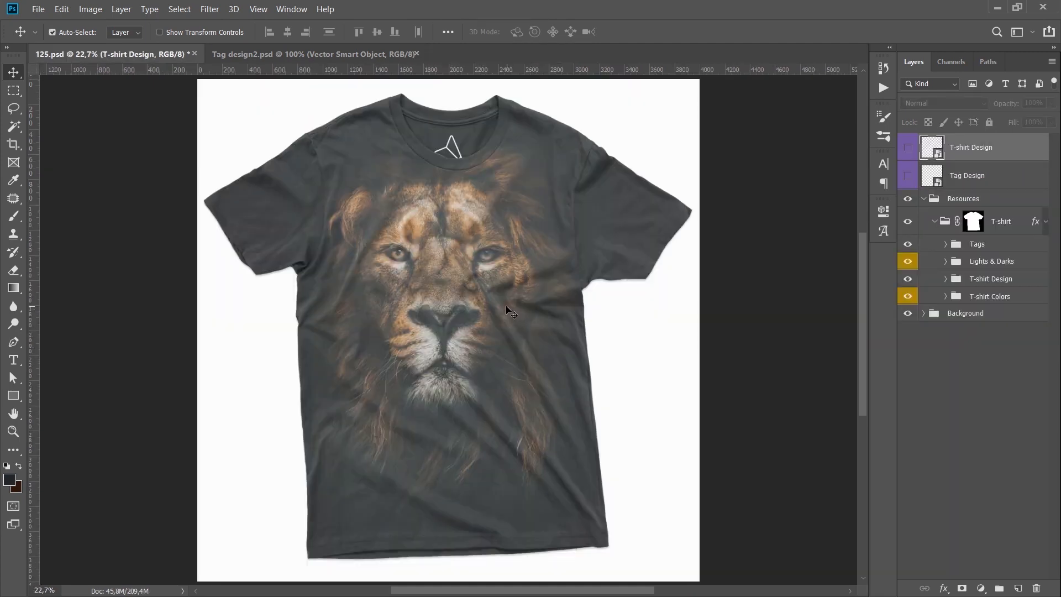